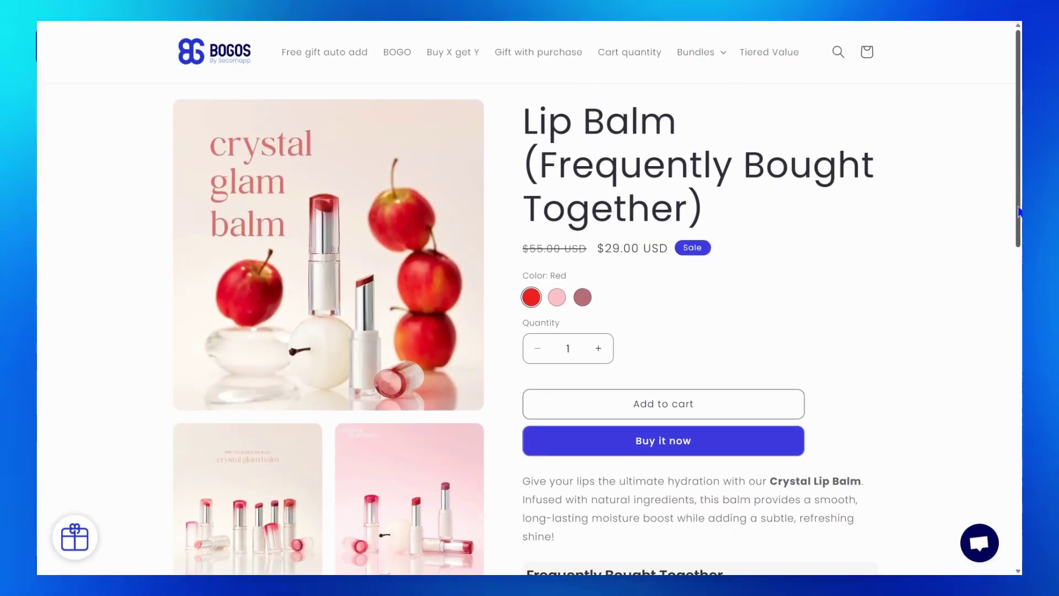
Add the Lip Balm page's Frequently Bought Together bundle to the cart and look through the cart items.
drag(1019, 211, 1014, 342)
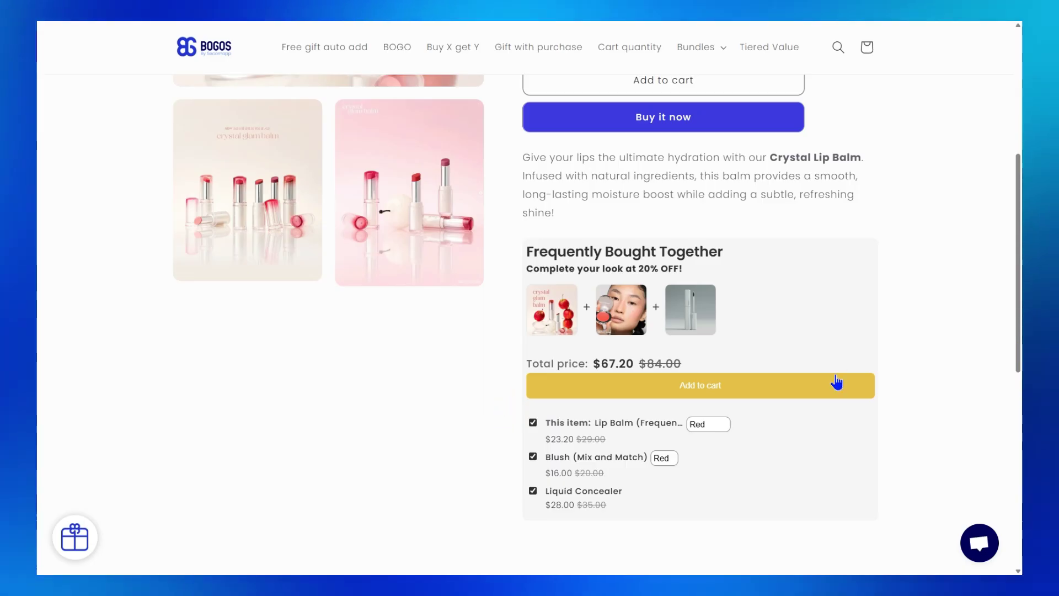
click(740, 396)
drag(1015, 312, 1007, 401)
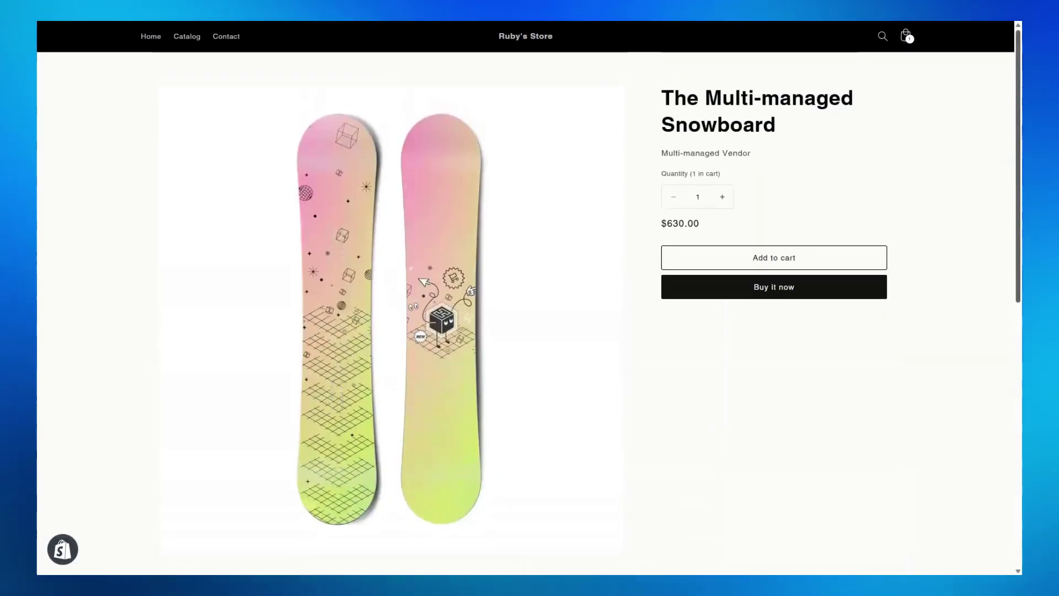
Open The Multi-location Snowboard from the Frequently Bought Together section of the Multi-managed Snowboard page and add it to the cart.
scroll(530, 309, down, 6)
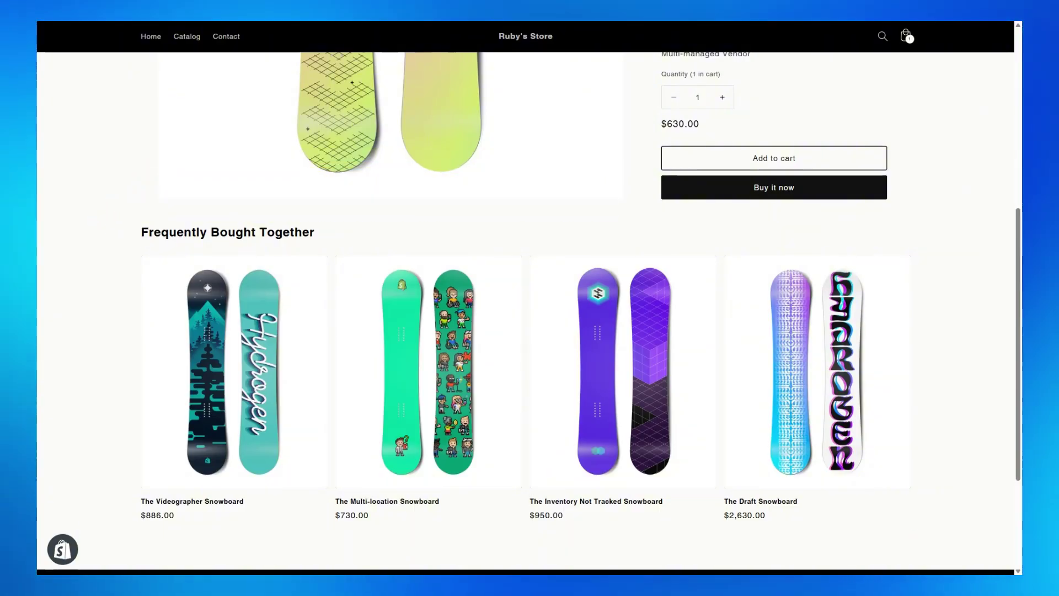
click(437, 440)
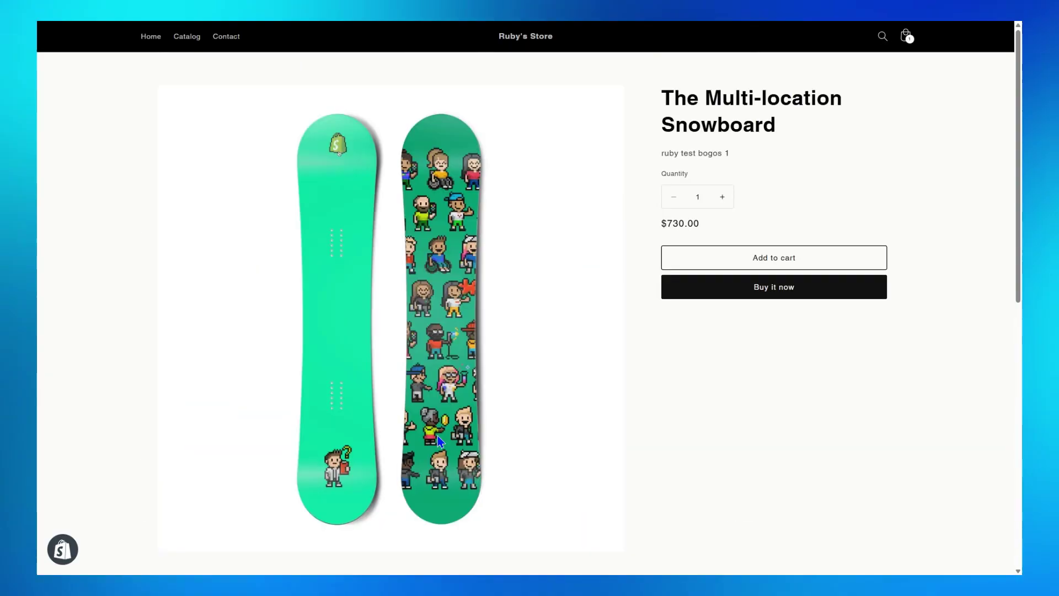
click(736, 259)
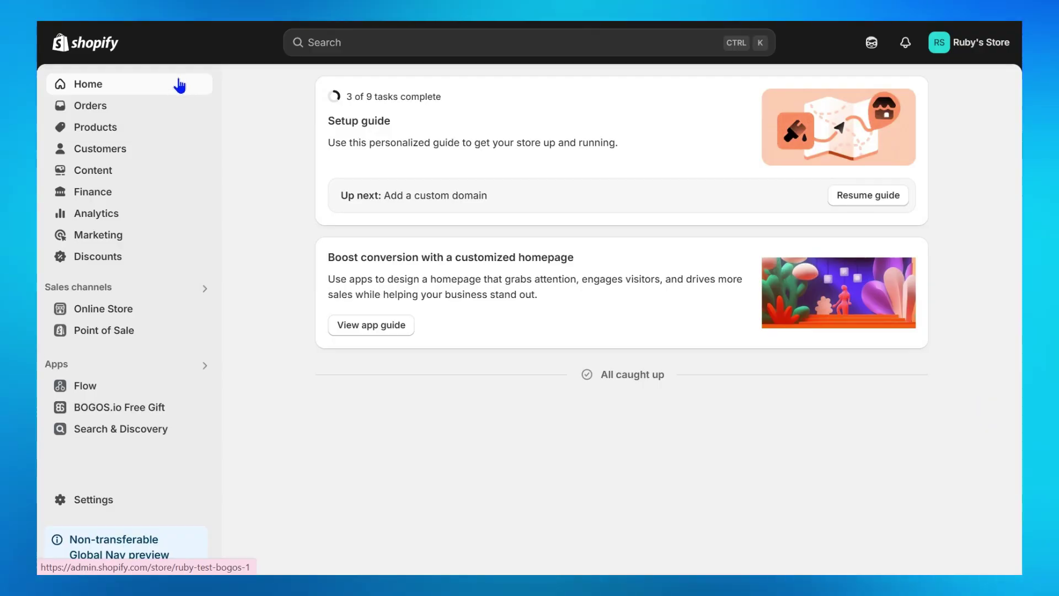
Open the current test-data theme for customization from the Shopify admin and load the Default product template.
click(178, 318)
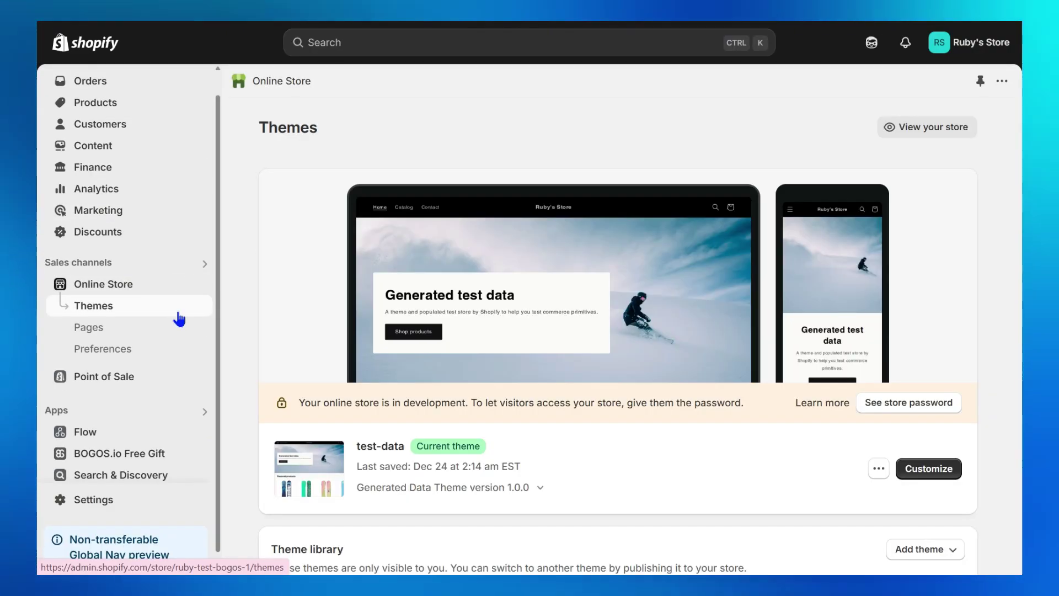
click(922, 471)
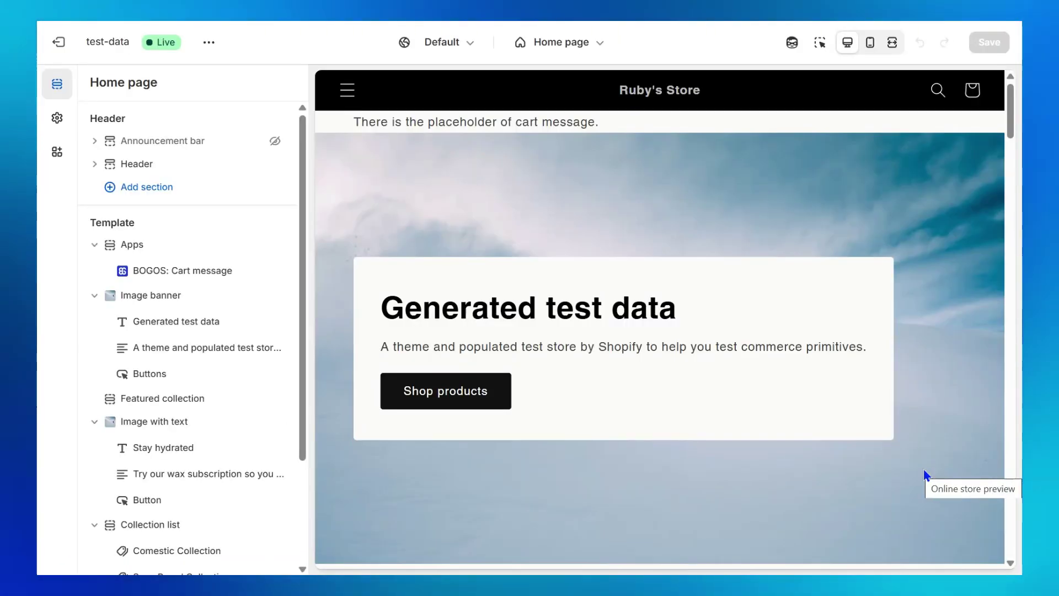
click(585, 49)
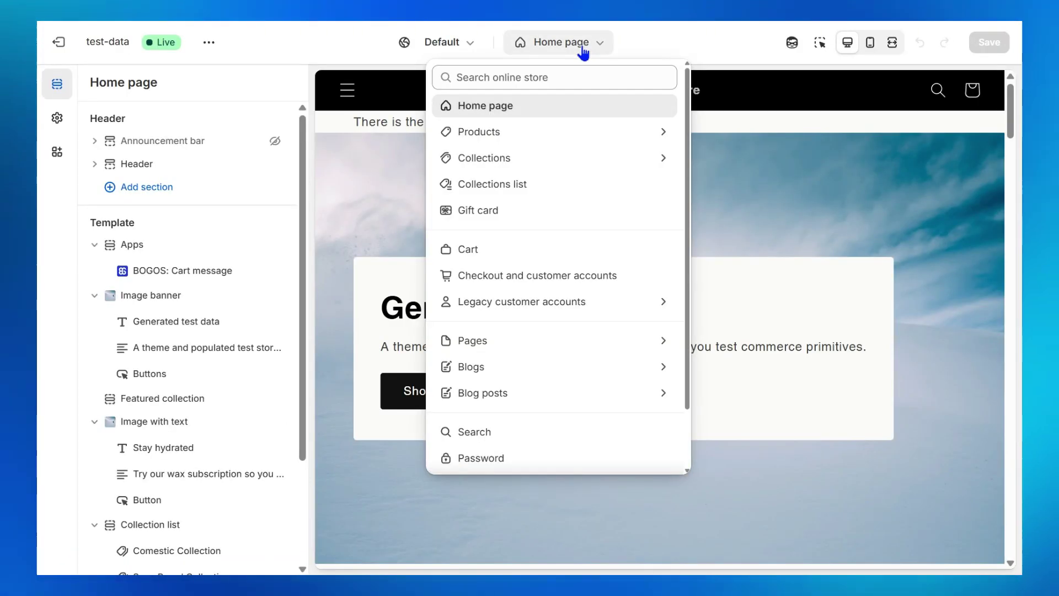
click(567, 140)
click(572, 160)
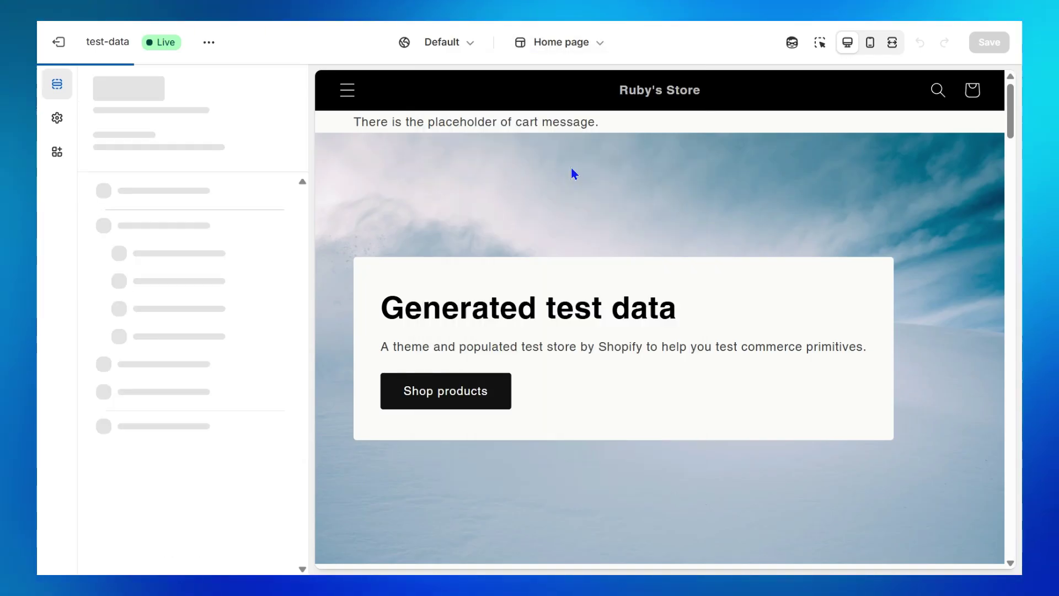
Set the Related products section's heading to "Frequently Bought Together" and search the sections available to add for "related".
drag(303, 212, 300, 355)
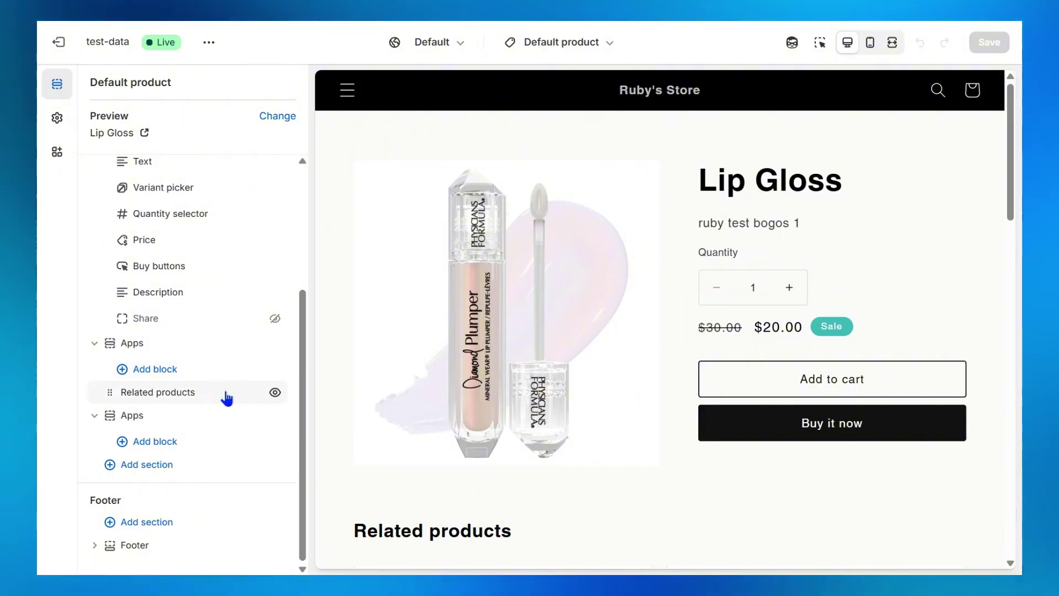
click(227, 398)
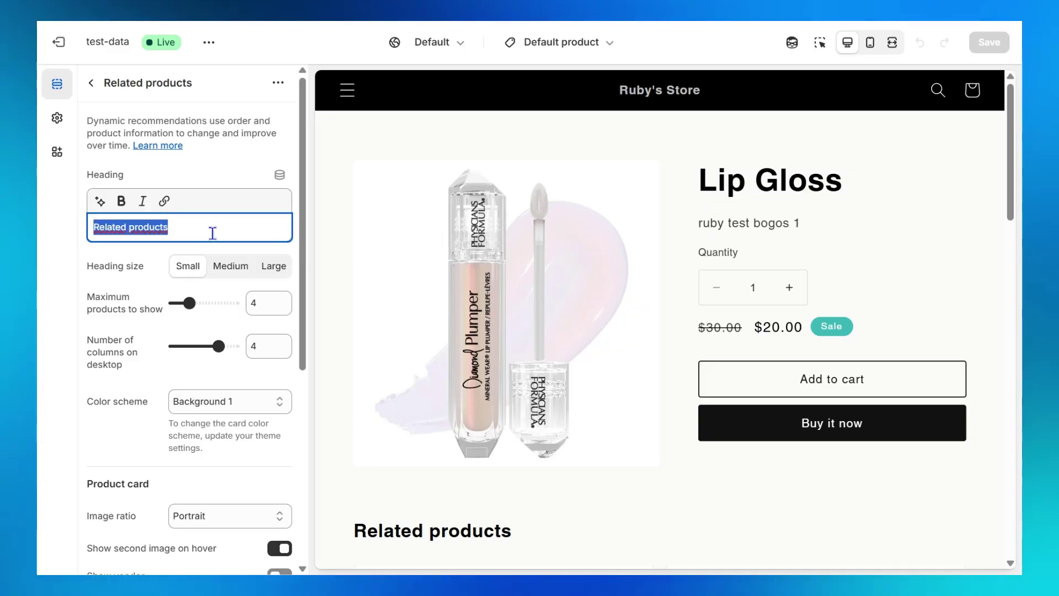
click(308, 243)
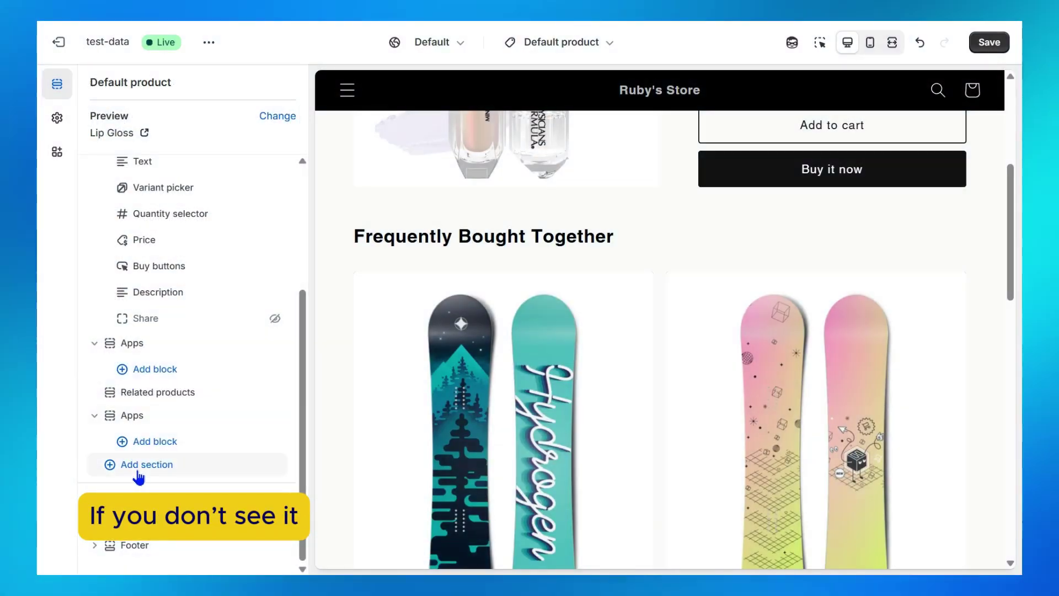
click(137, 468)
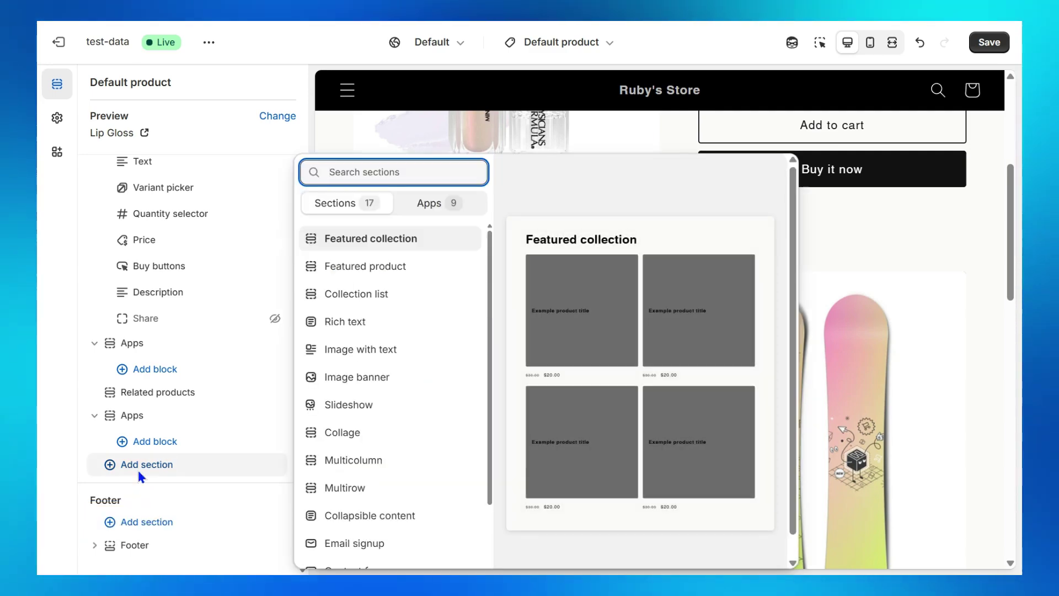
text(related)
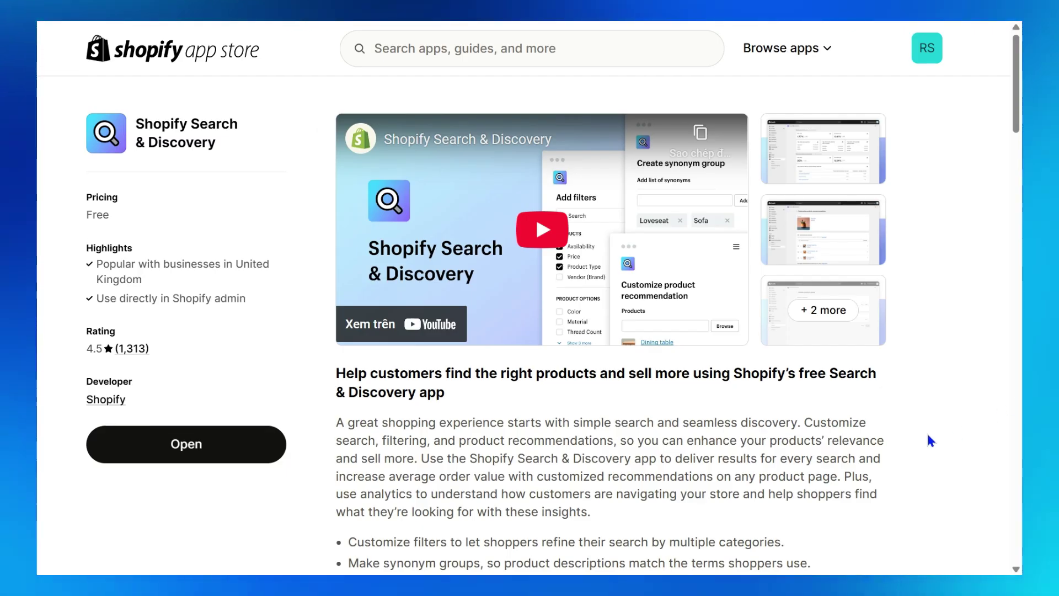
Open the Shopify Search & Discovery app from its app store listing and start adding a product recommendation.
click(219, 457)
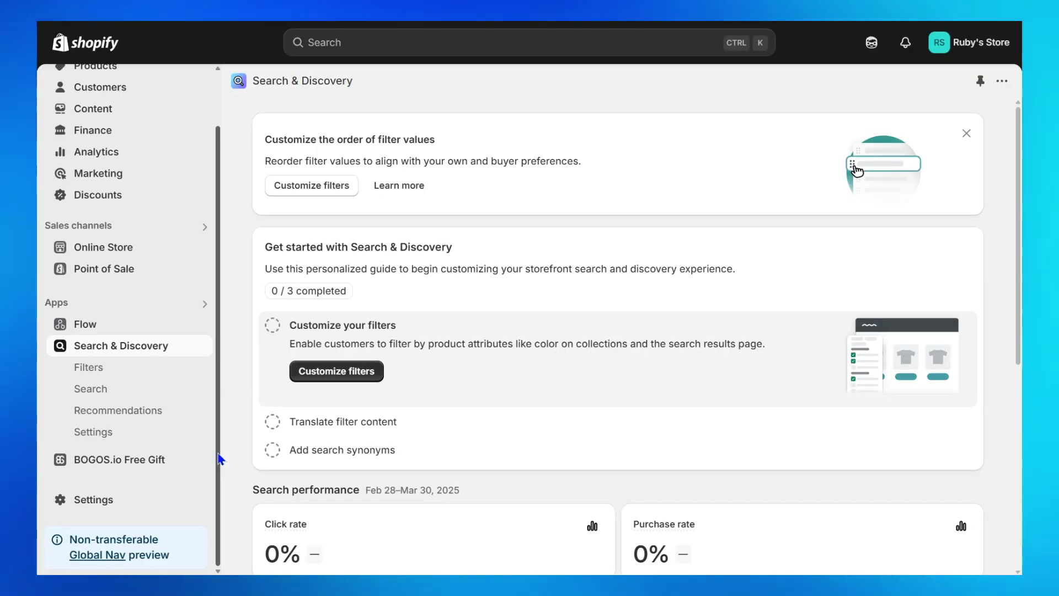
click(157, 420)
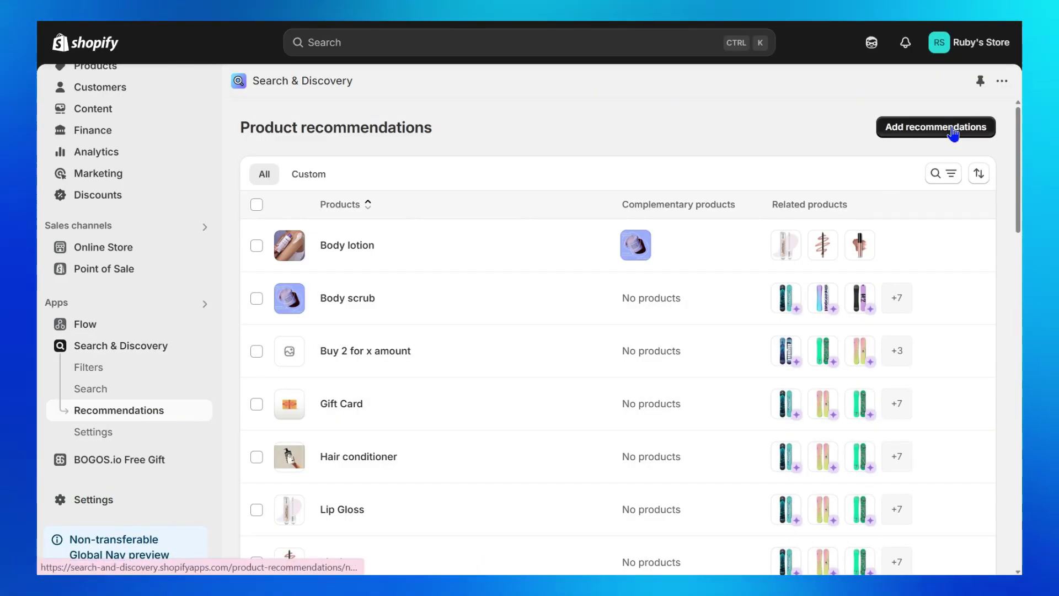
click(953, 132)
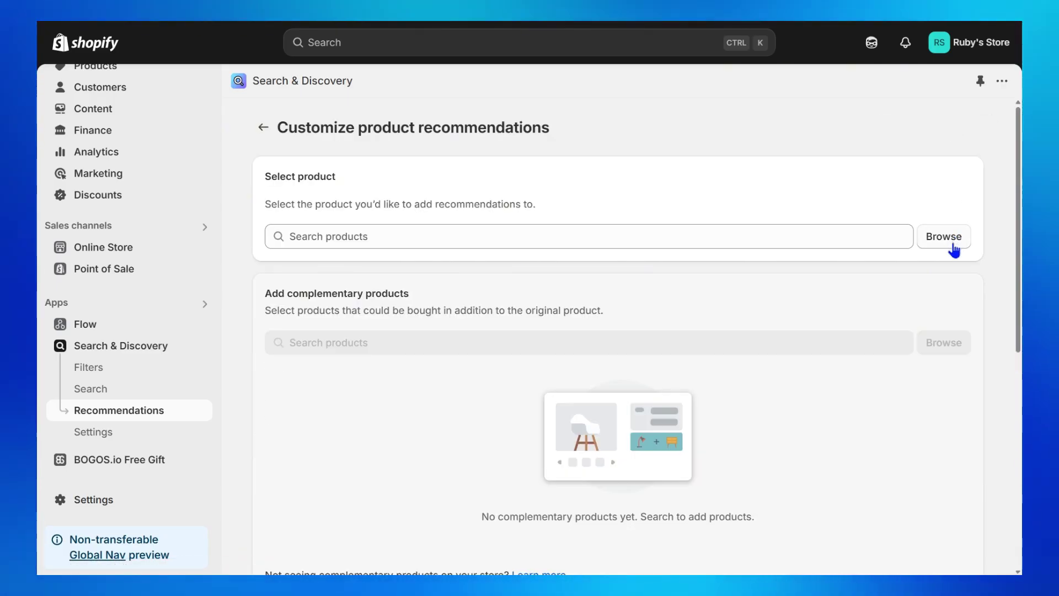
Search the products for "sha" and choose Shampoo as the product that gets the recommendations.
click(945, 238)
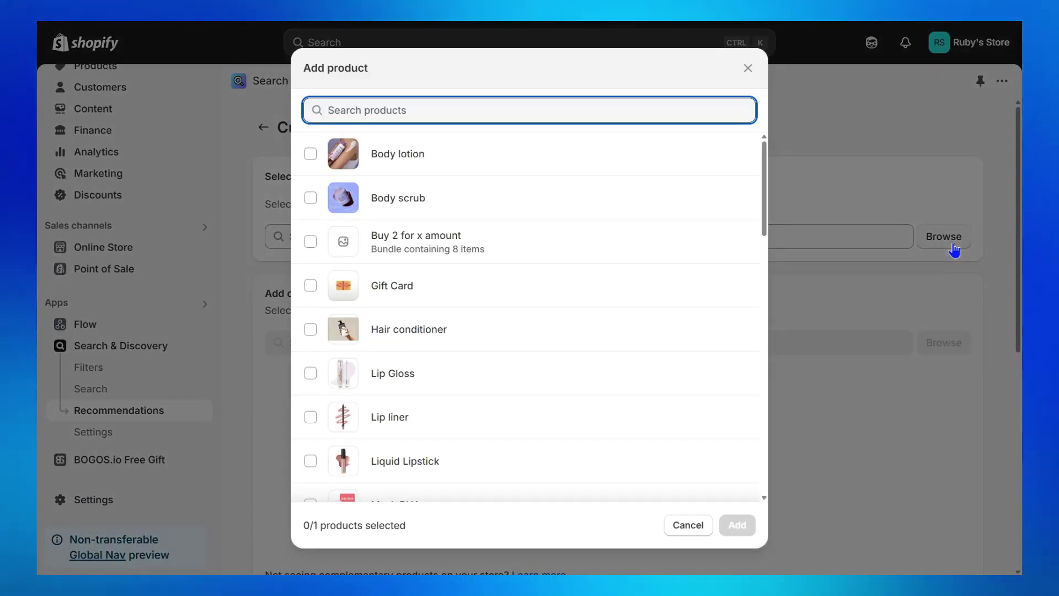
text(sha)
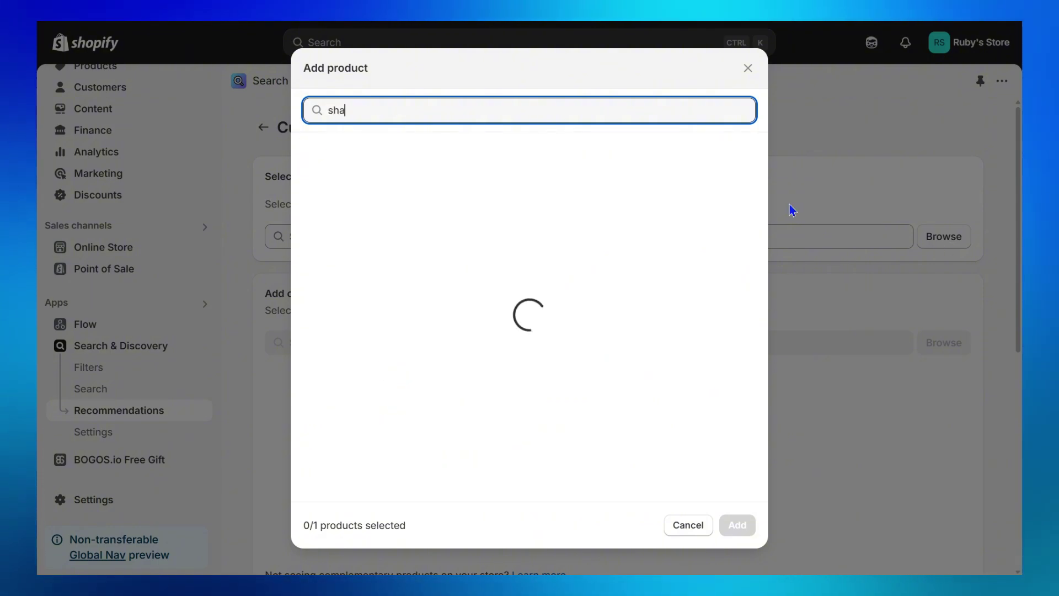
click(633, 161)
click(738, 527)
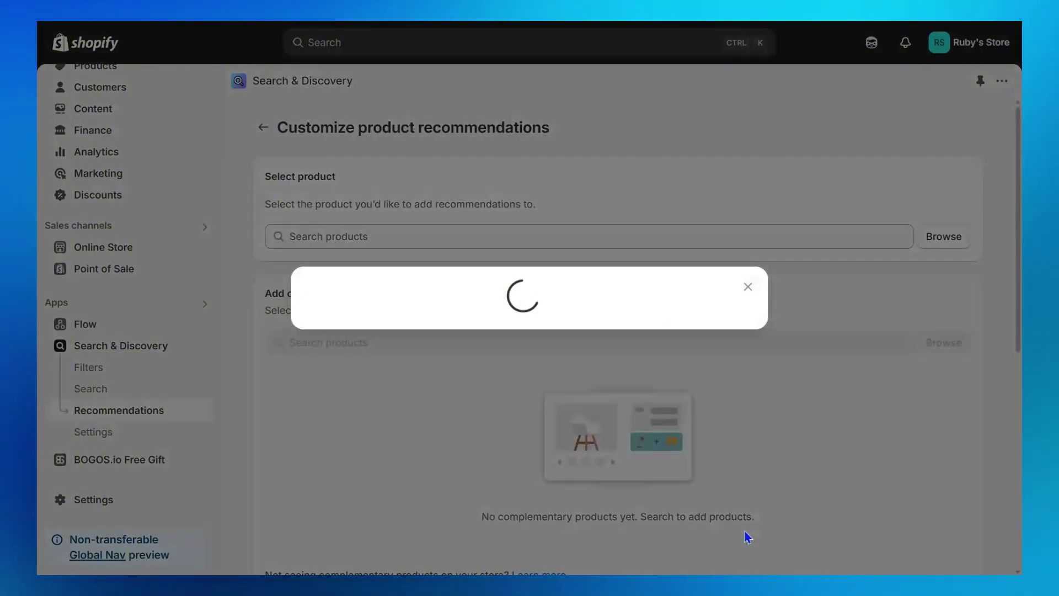
Review the related products suggested for Shampoo and hide the auto-generated recommendations.
drag(1018, 128, 1016, 328)
drag(966, 226, 922, 228)
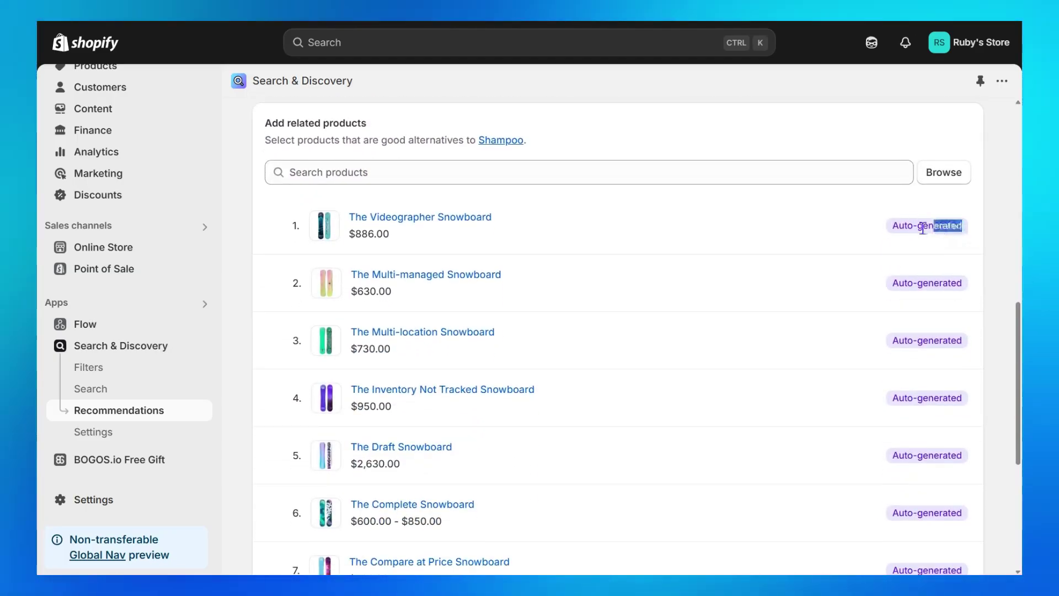
click(883, 226)
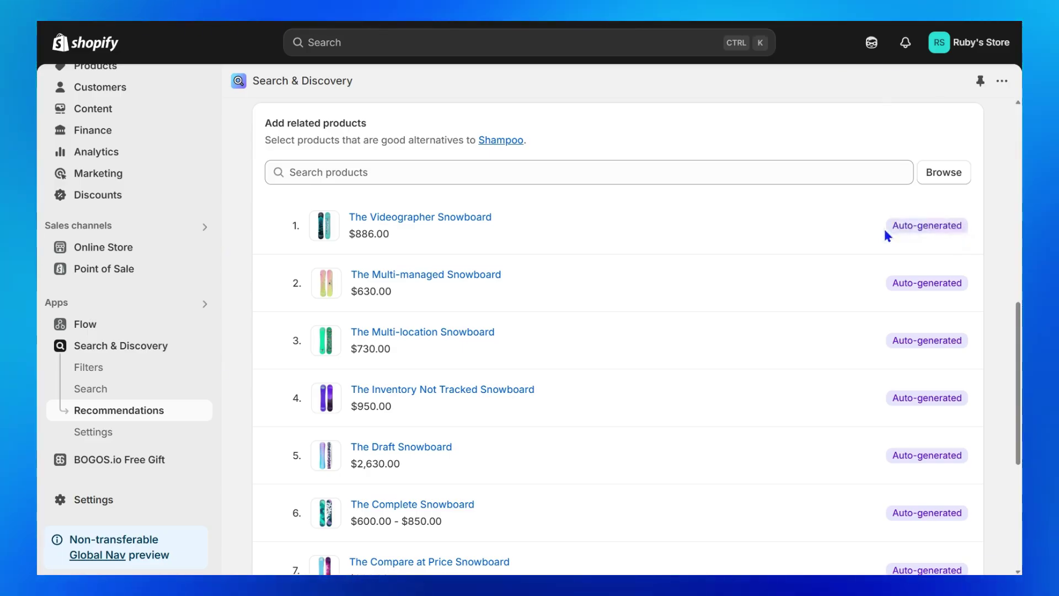
scroll(884, 237, down, 5)
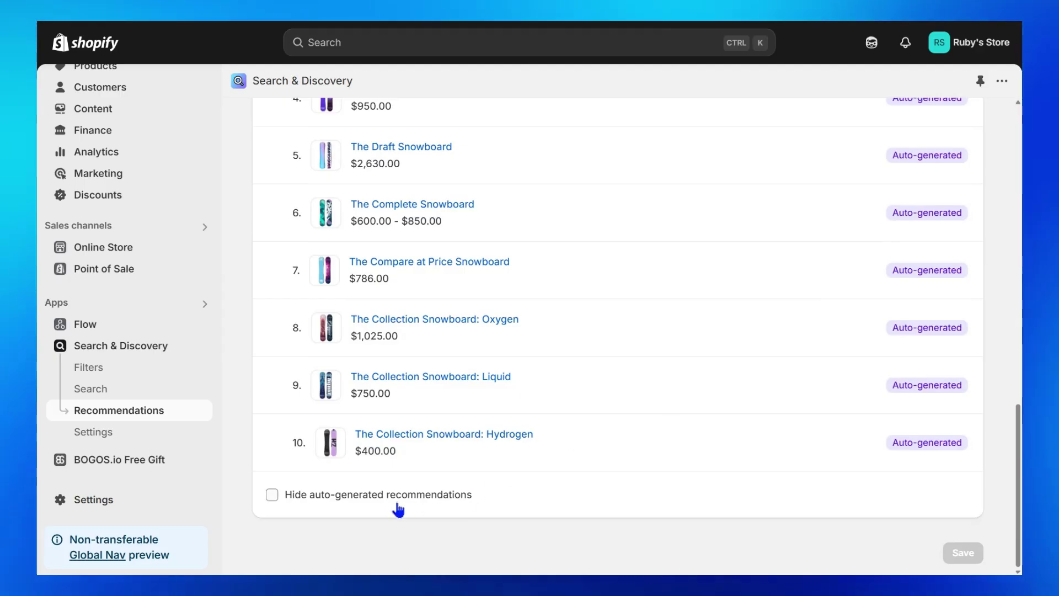
click(291, 500)
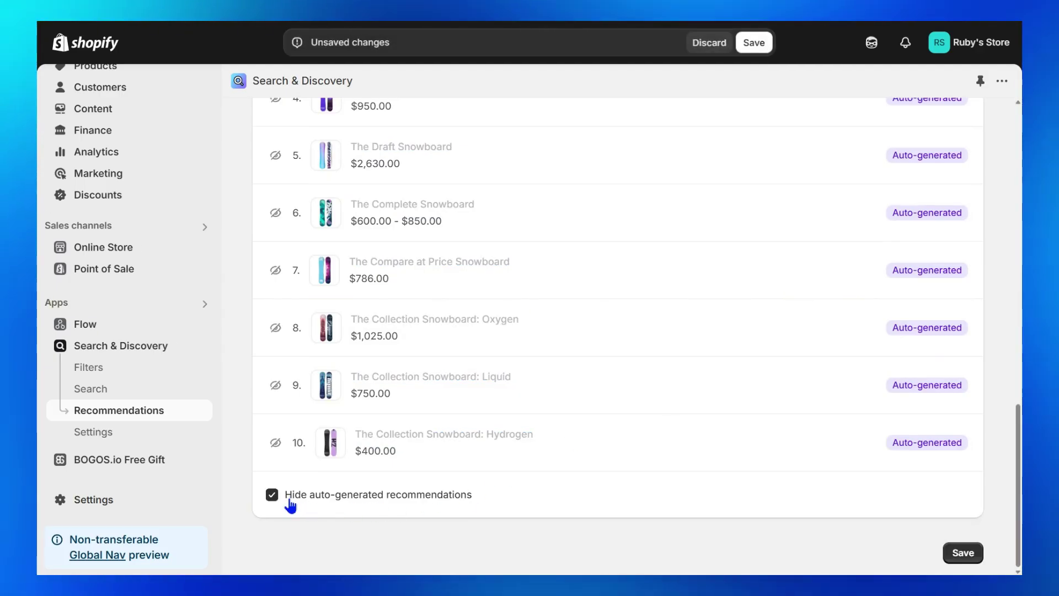
Add Body lotion, Body scrub, Hair conditioner, Lip Gloss and Lip liner as related products for Shampoo and save the recommendations.
scroll(539, 484, up, 5)
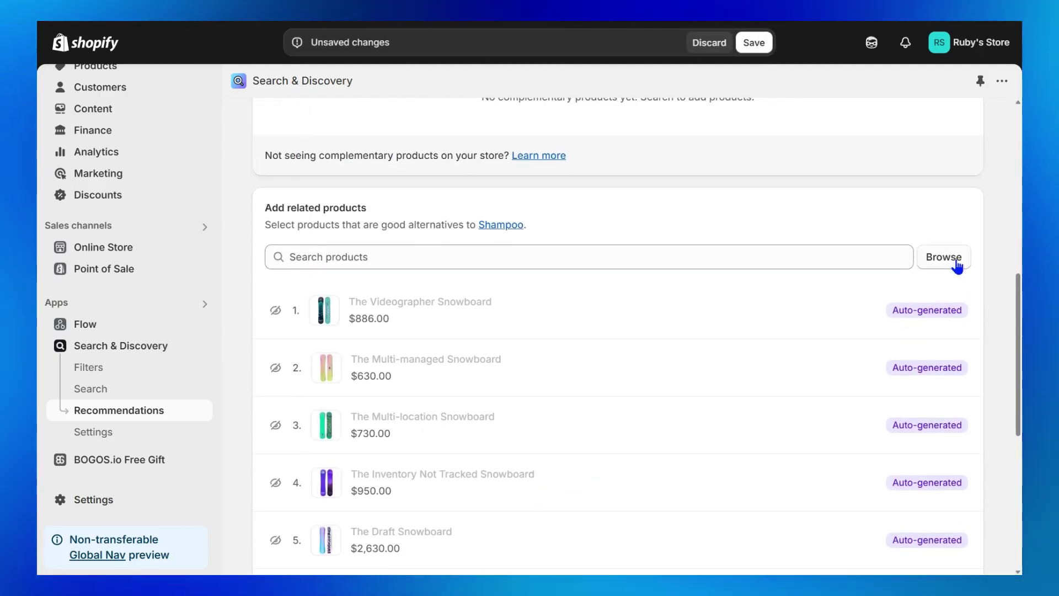
click(957, 262)
click(562, 154)
click(561, 198)
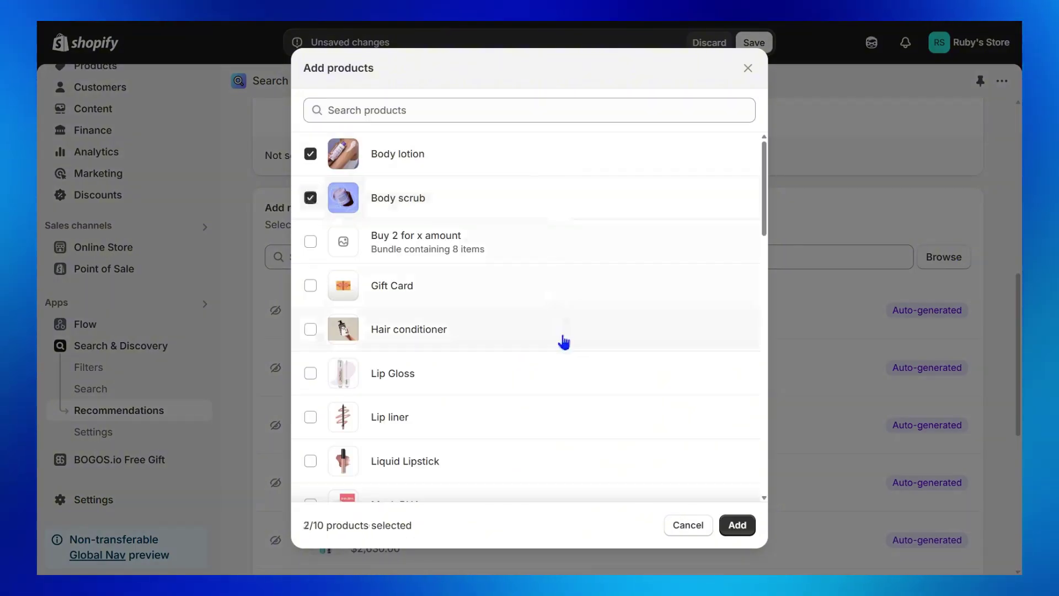
click(562, 330)
click(560, 373)
click(558, 418)
click(735, 536)
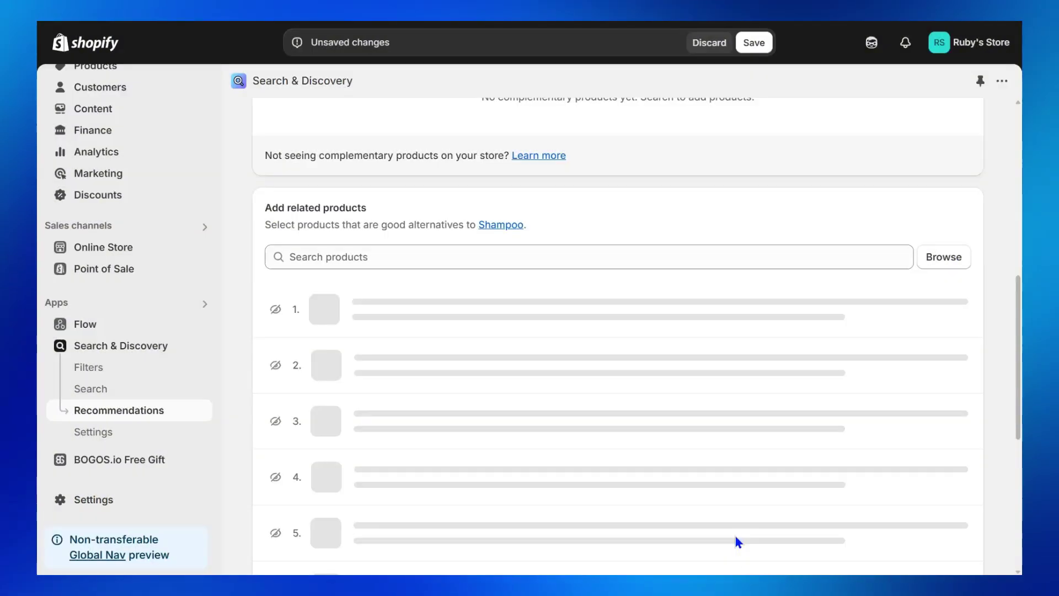
scroll(739, 539, down, 3)
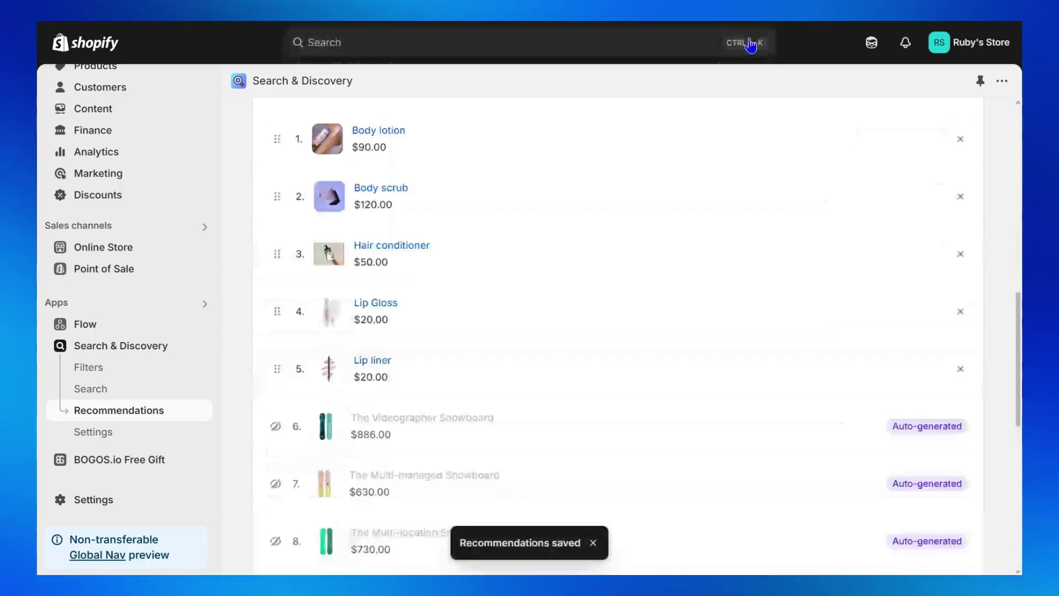
View the Shampoo product page in the storefront and check the products in its Frequently Bought Together section.
scroll(1009, 264, up, 10)
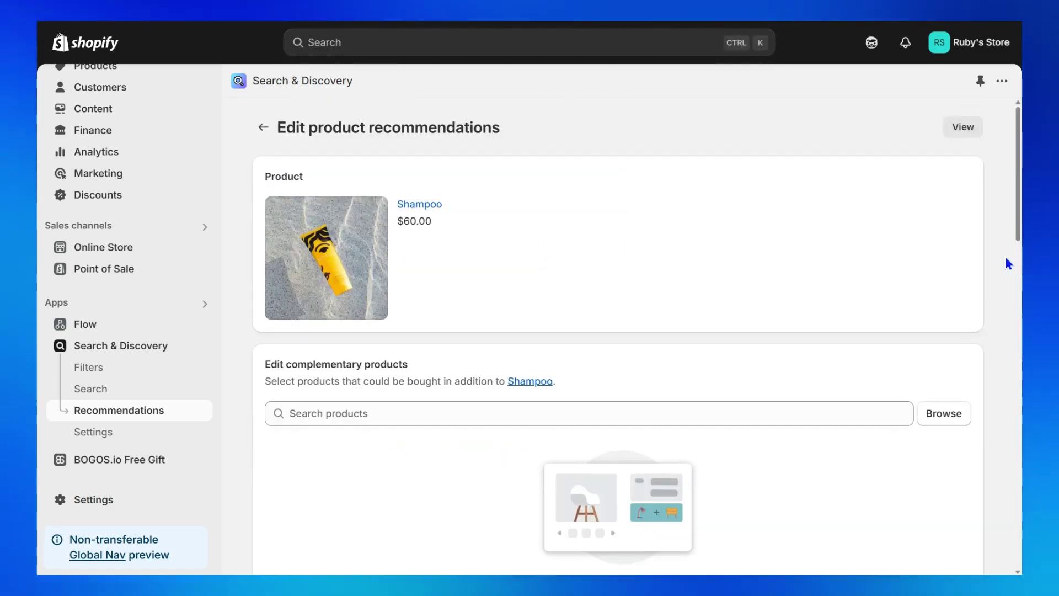
click(962, 126)
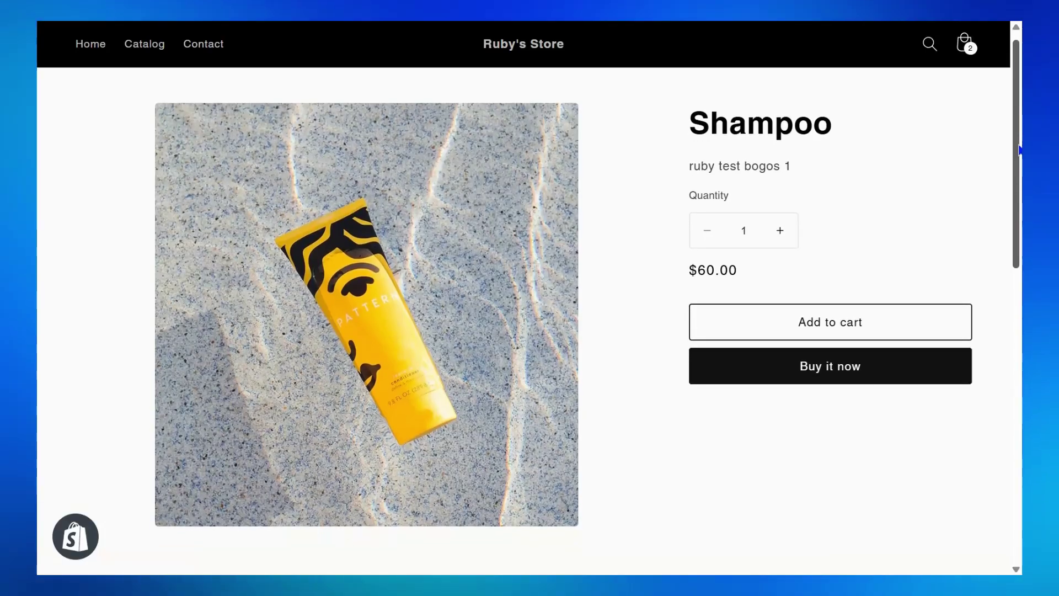
scroll(1020, 150, down, 2)
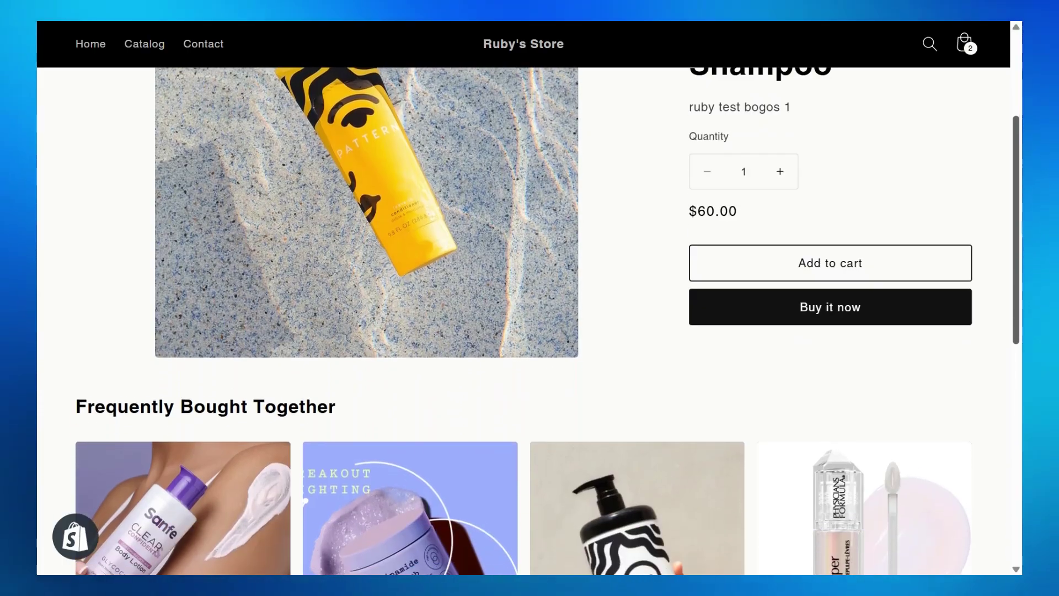
scroll(529, 320, down, 4)
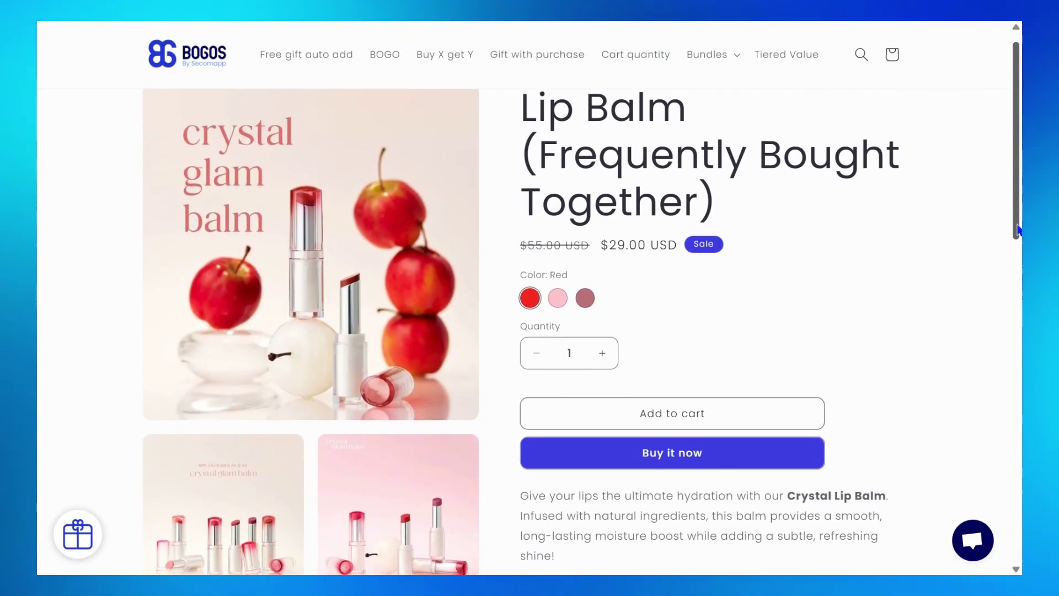
Add the Lip Balm page's Frequently Bought Together bundle with the Pink blush to the cart and review the cart items.
scroll(1019, 230, down, 7)
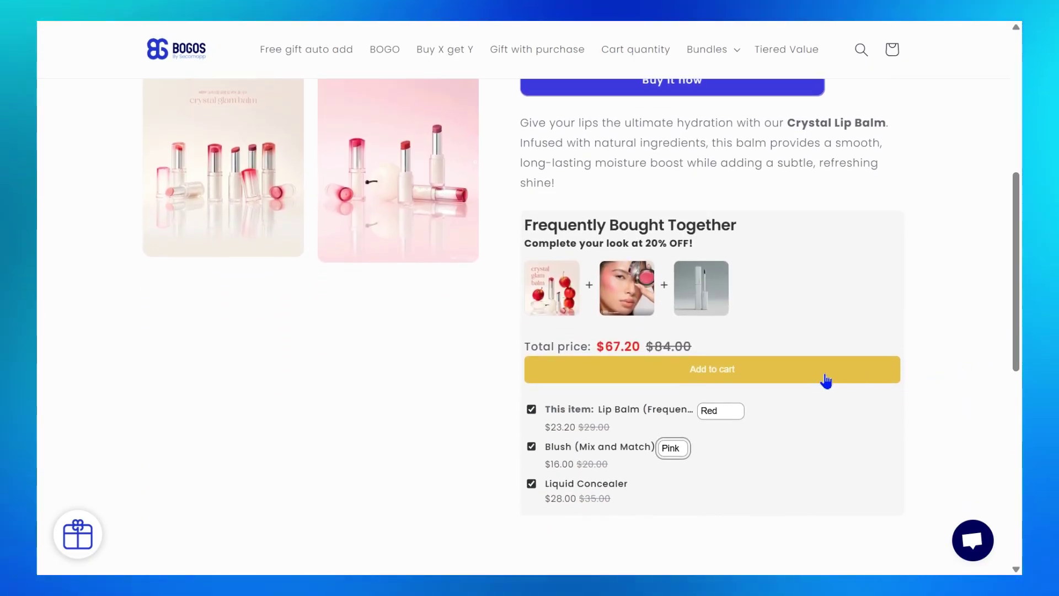
click(753, 374)
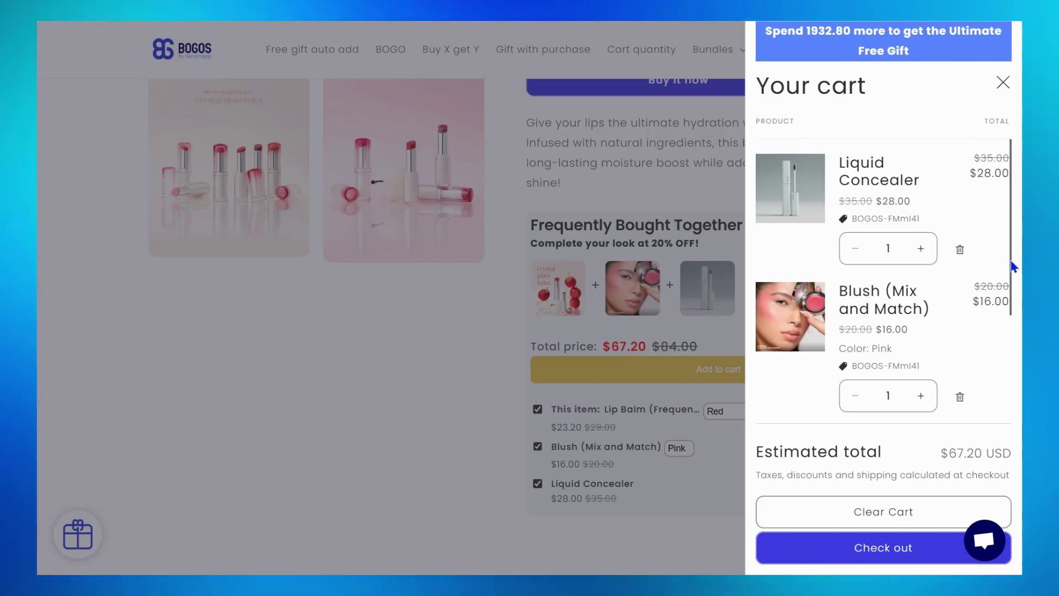
drag(1012, 261, 1001, 375)
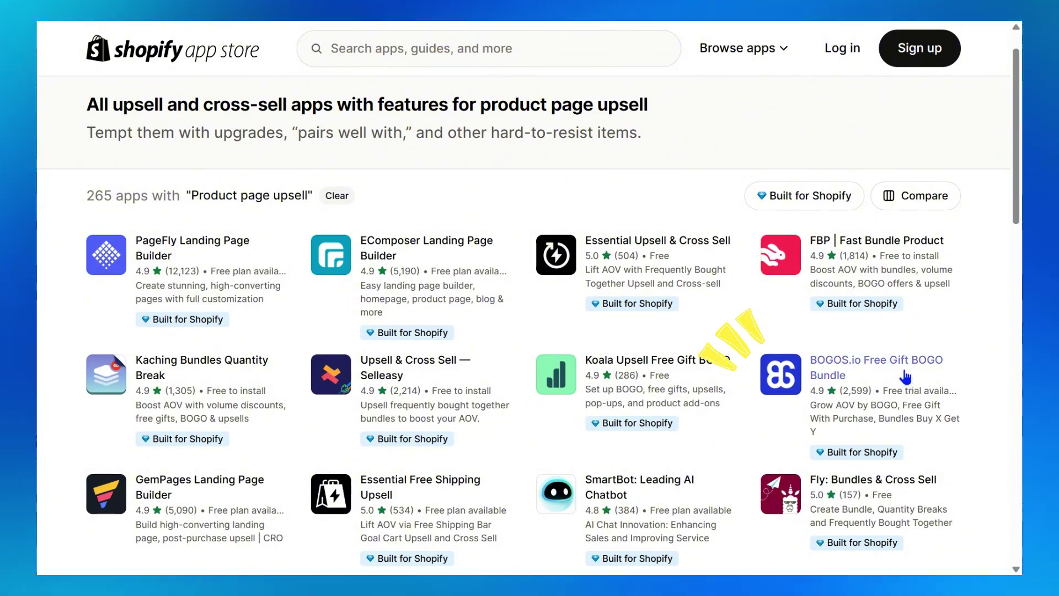
Open the BOGOS.io Free Gift BOGO Bundle listing in the Shopify App Store and review its app details.
click(903, 366)
drag(87, 398, 147, 417)
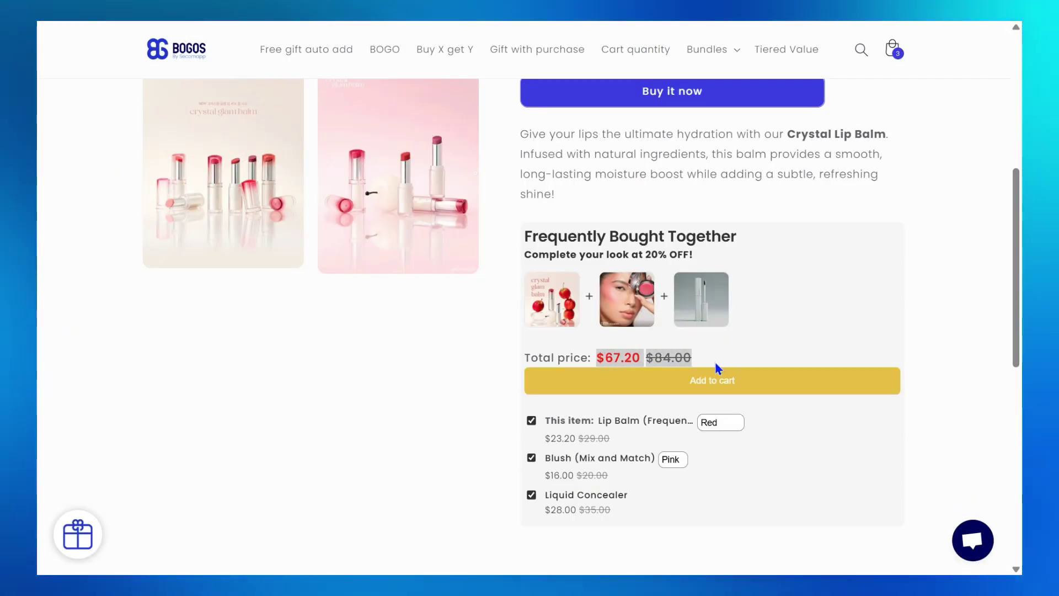
Remove and re-add Blush and Liquid Concealer in the Lip Balm page's Frequently Bought Together bundle, and choose the Red blush variant.
click(531, 459)
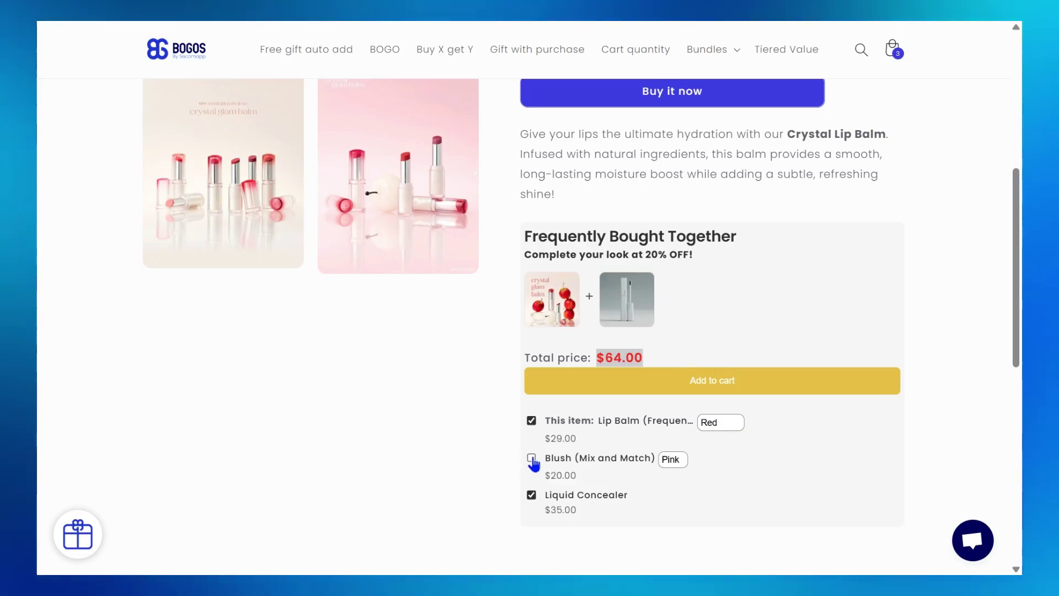
click(532, 495)
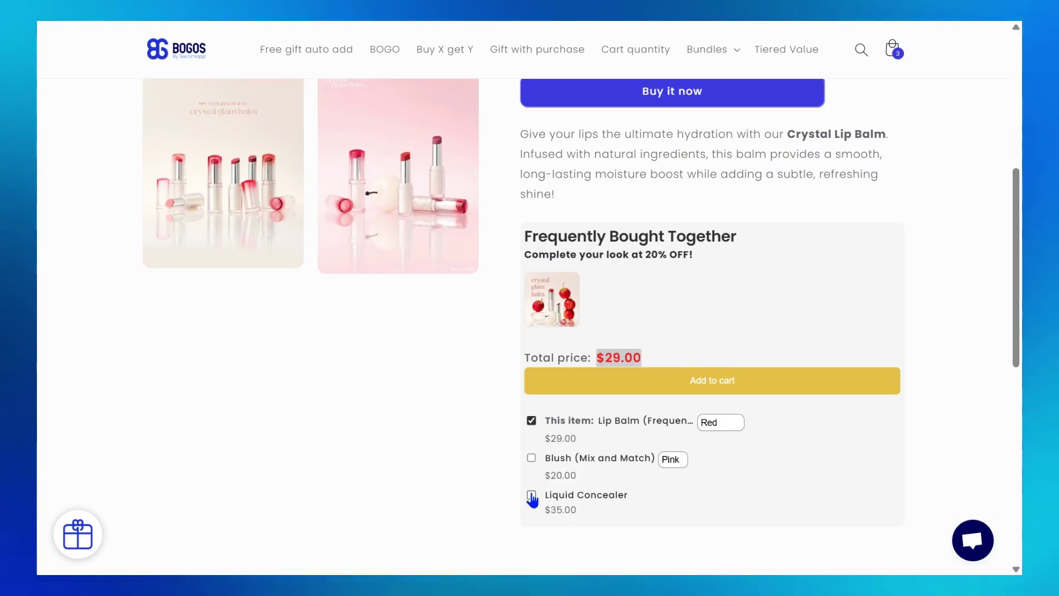
click(531, 461)
click(673, 460)
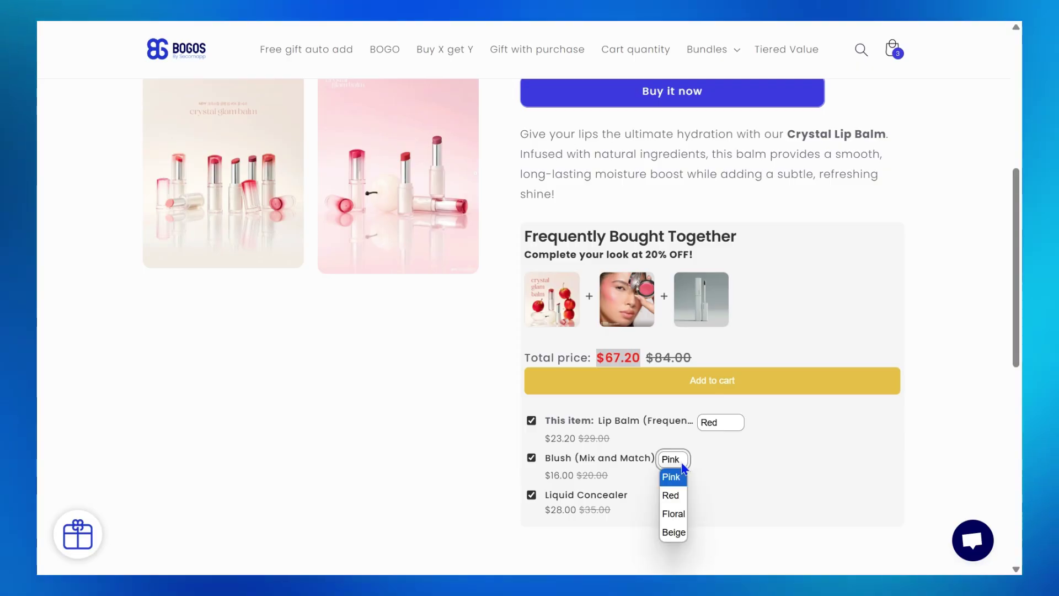
click(672, 496)
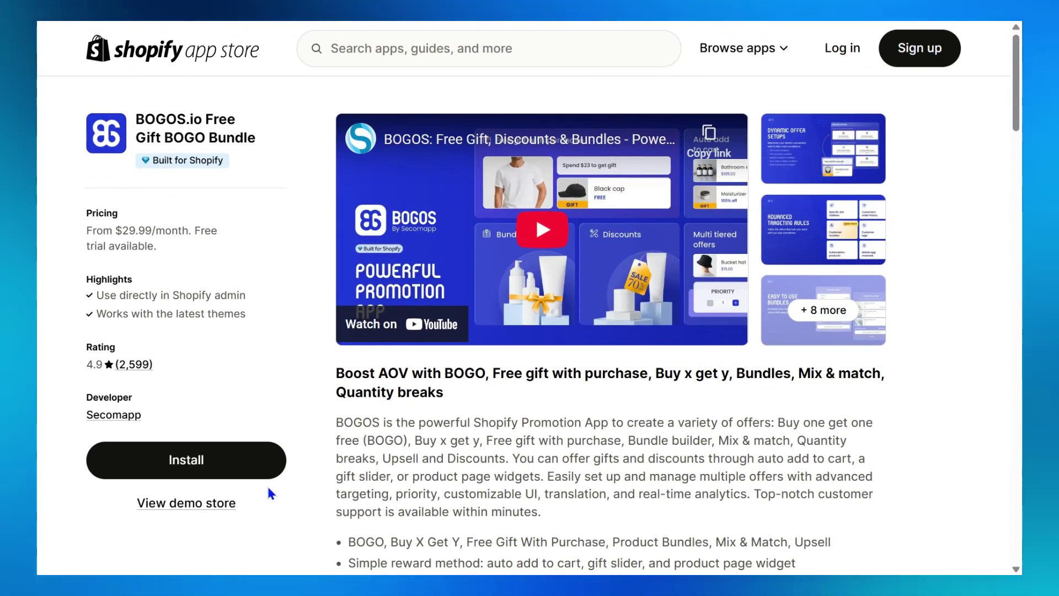
Install the BOGOS.io Free Gift BOGO Bundle app from its listing and view all of its offers in the Shopify admin.
click(260, 467)
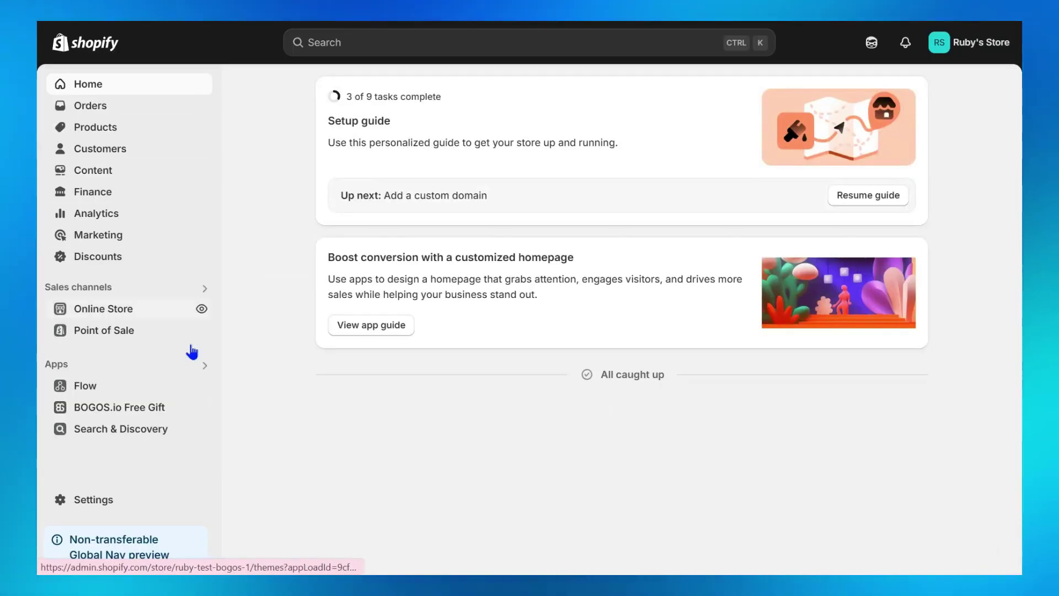
click(190, 416)
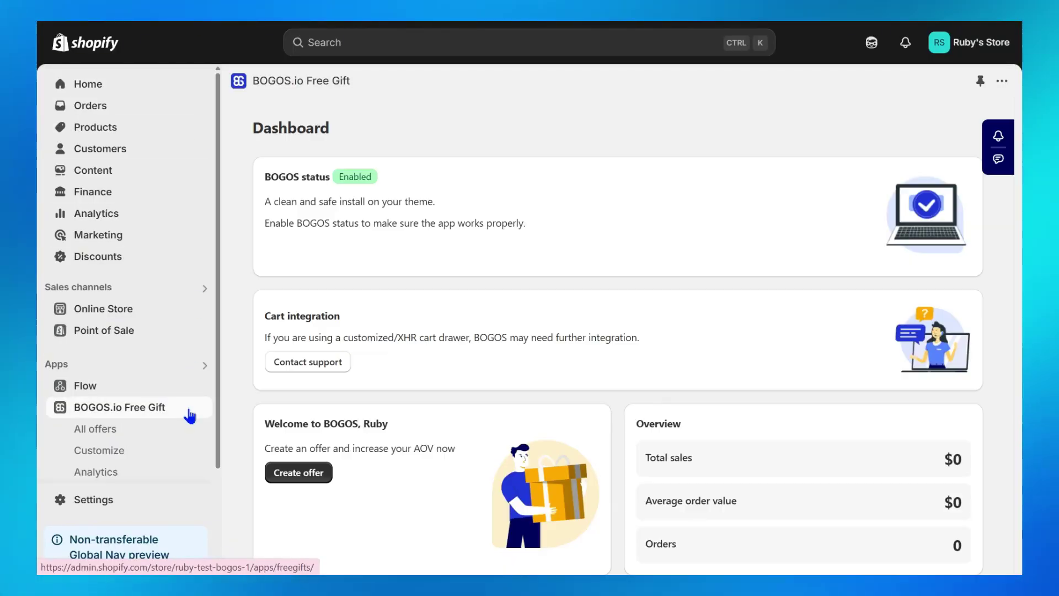
scroll(190, 414, down, 2)
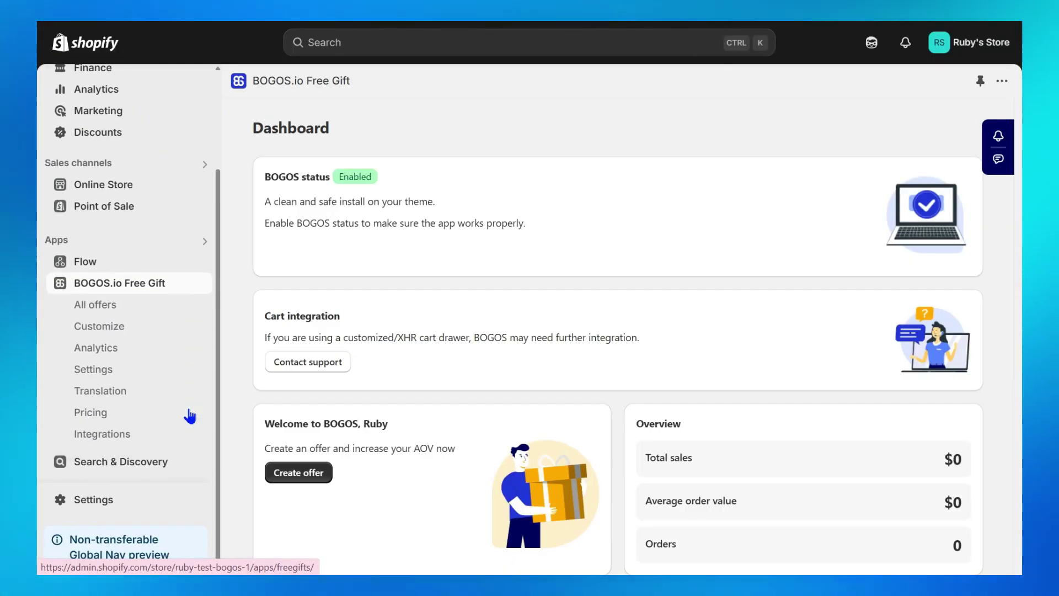
click(174, 306)
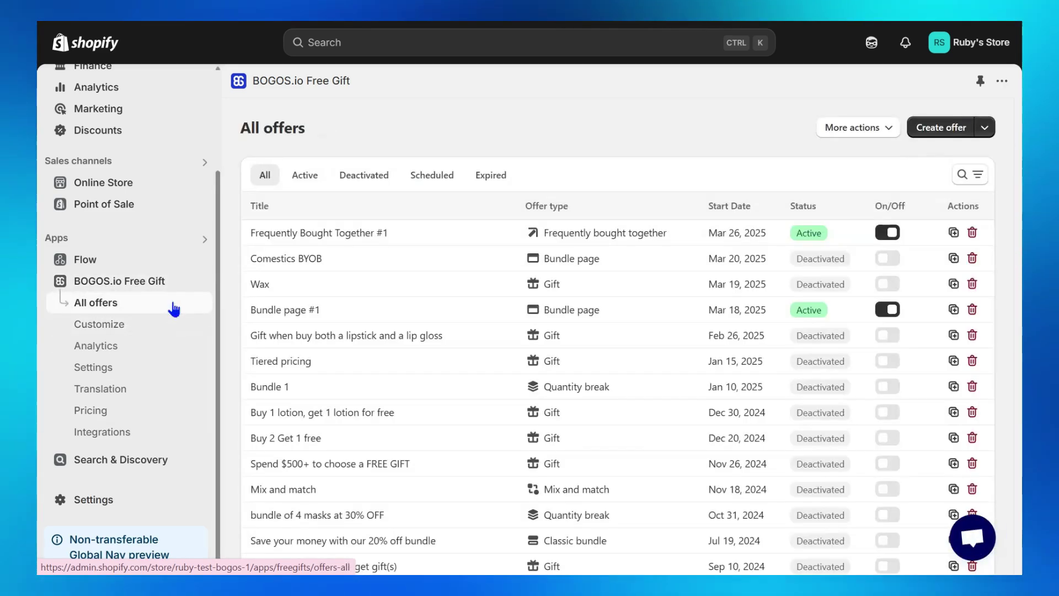
Start creating a new upsell offer of the Frequently Bought Together type in BOGOS.
click(960, 133)
scroll(999, 237, down, 1)
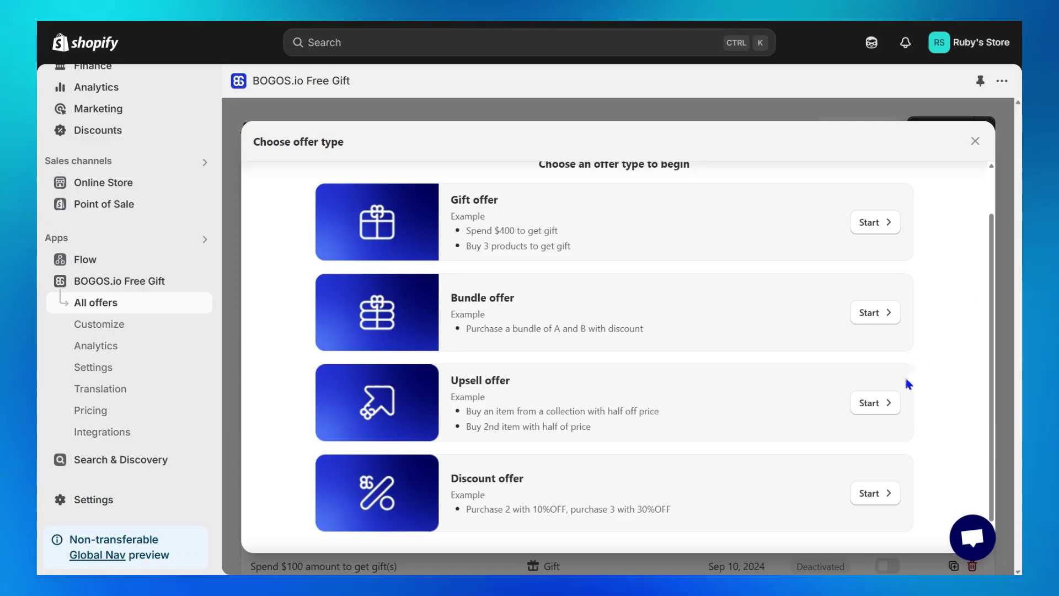
click(881, 411)
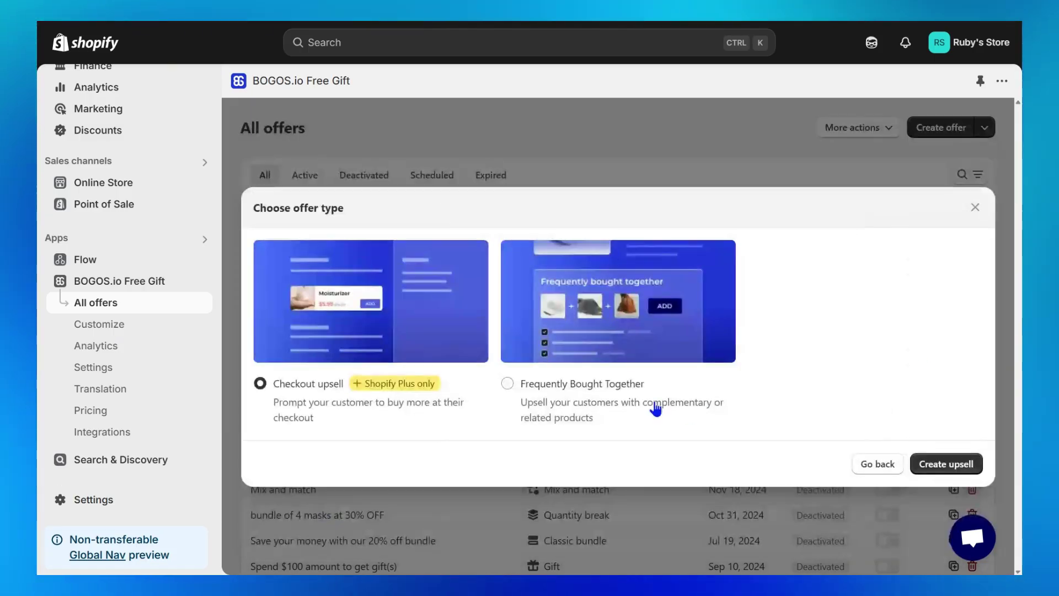
click(629, 399)
click(932, 468)
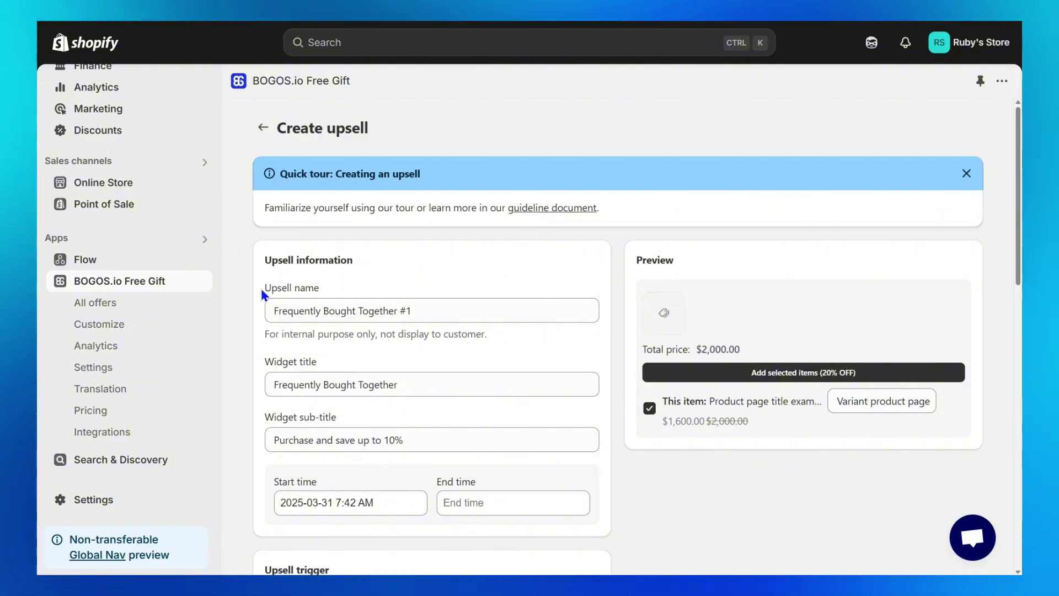
Review the upsell name and widget title fields, and set the widget sub-title to "Complete your stunning look at 20% OFF".
drag(260, 285, 339, 302)
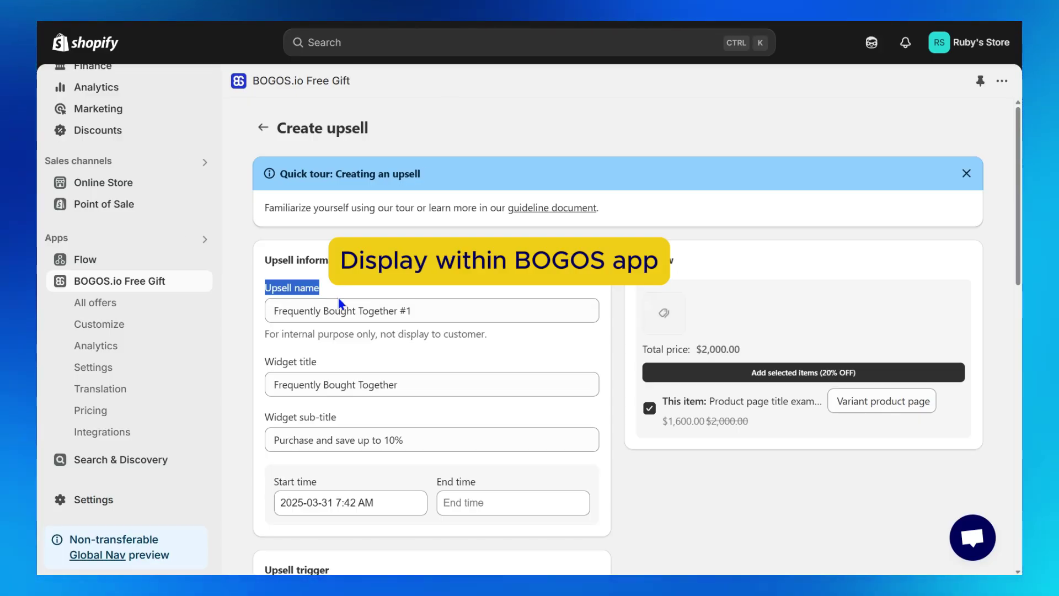
drag(249, 365, 307, 372)
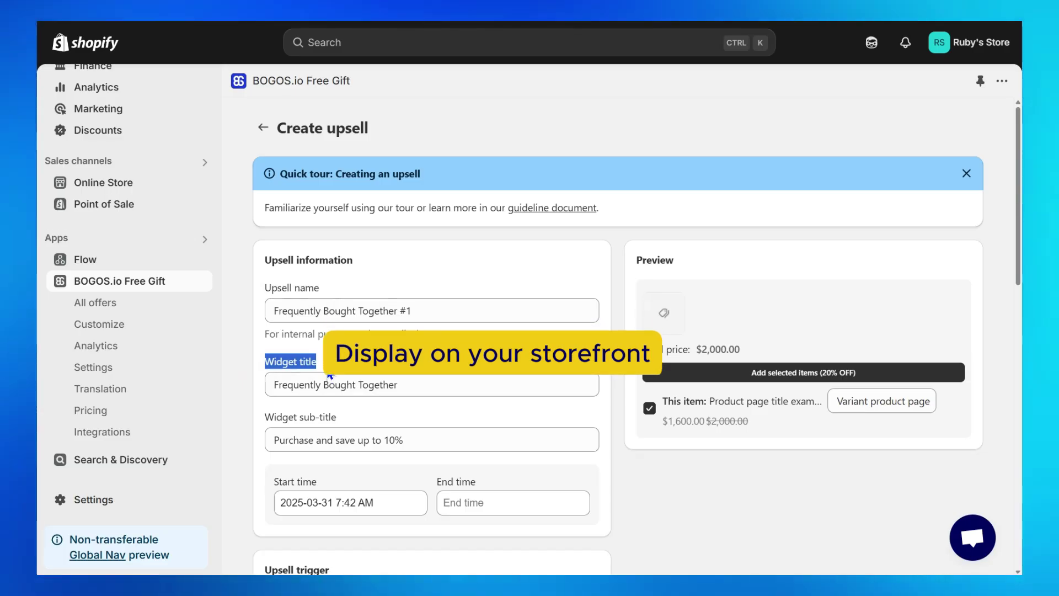
drag(258, 417, 296, 418)
click(428, 444)
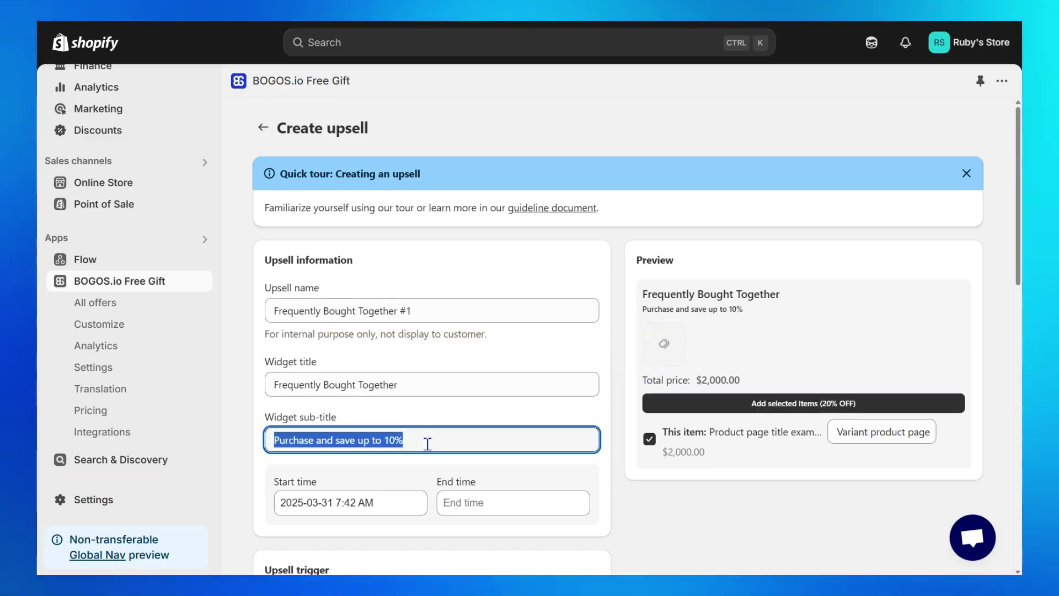
text(Complete your stunning look at 20% OFF)
click(479, 461)
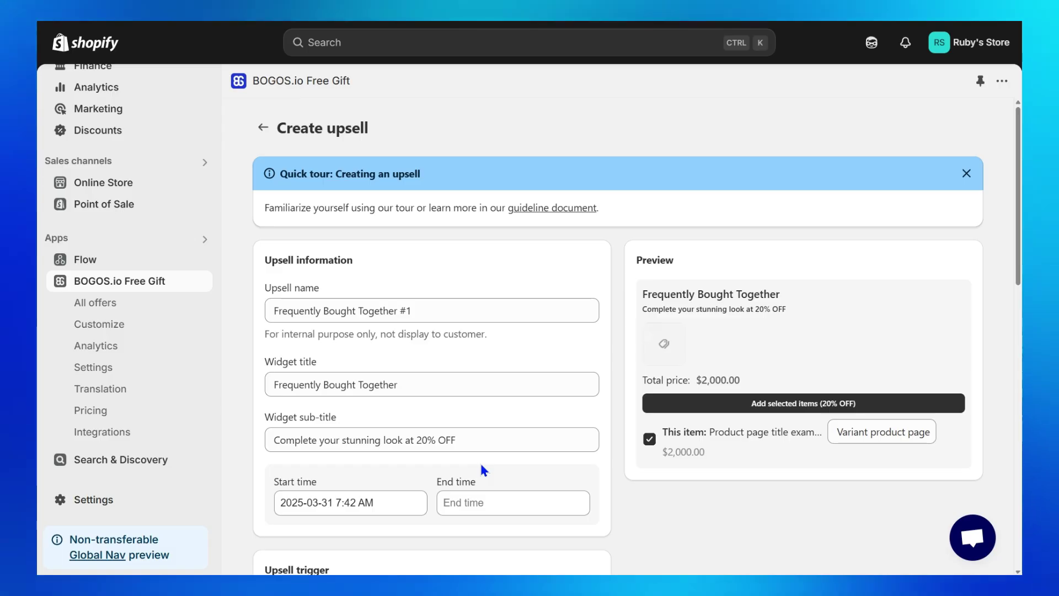
Examine the start time and end time date pickers of the upsell offer.
click(407, 513)
click(580, 509)
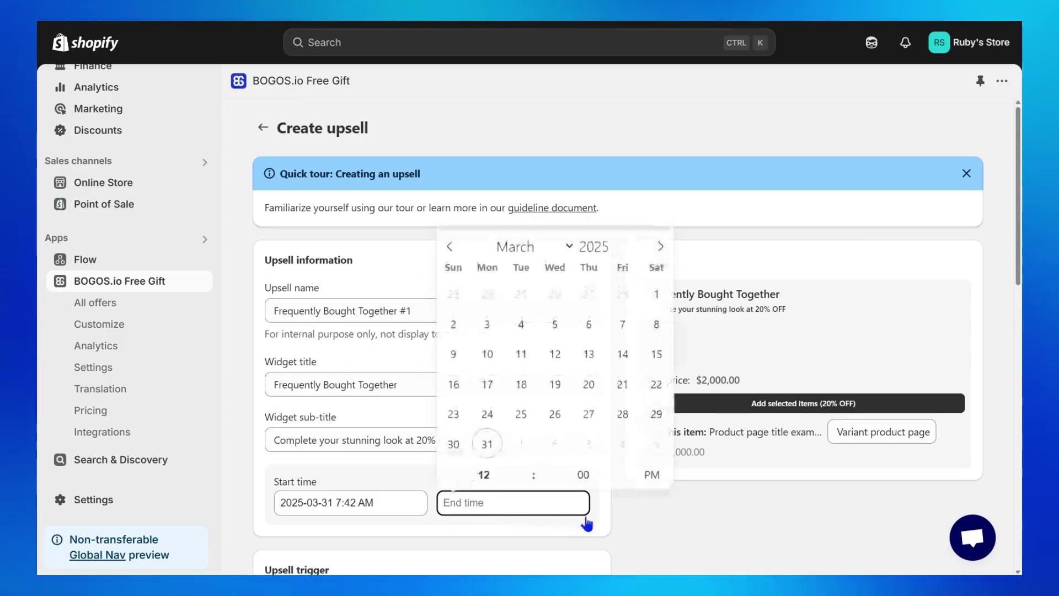
click(641, 518)
Set the upsell trigger to Selected products and choose Body lotion and Body scrub as the required products.
scroll(641, 519, down, 8)
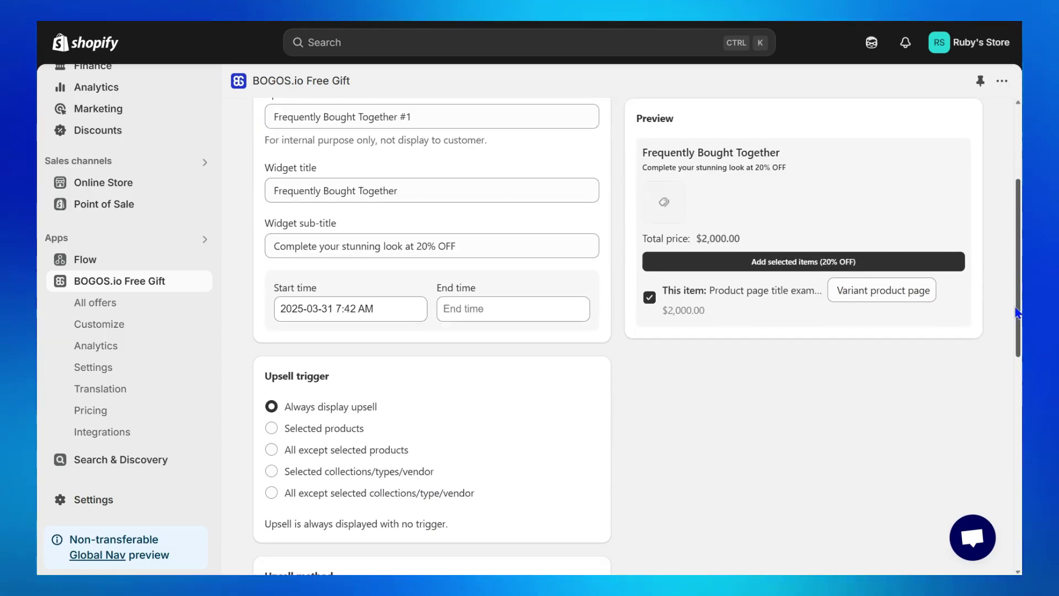
drag(329, 125, 313, 125)
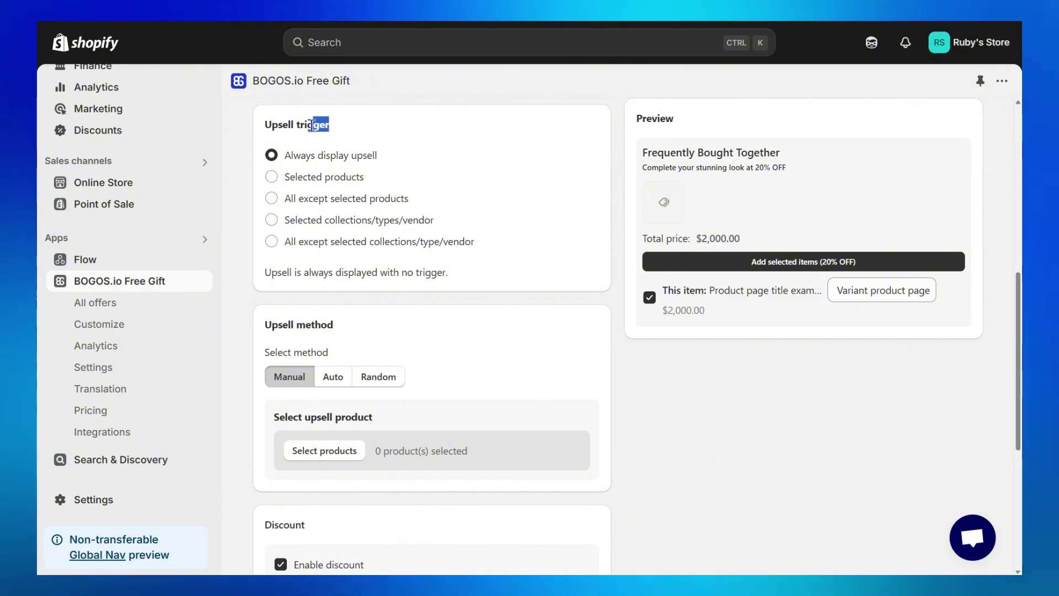
click(259, 127)
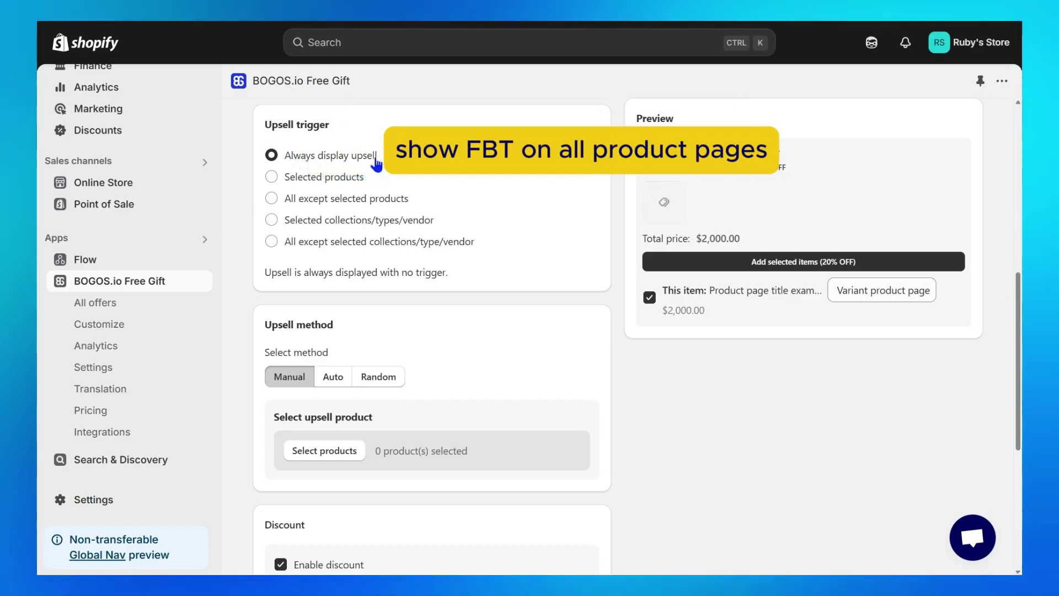
click(359, 187)
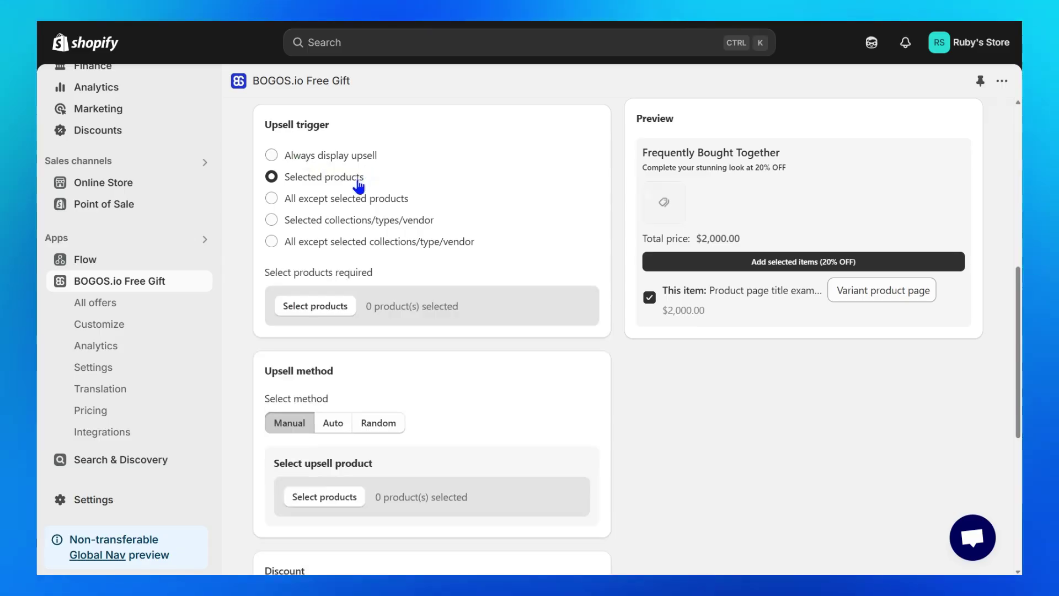
click(342, 306)
click(637, 166)
click(631, 203)
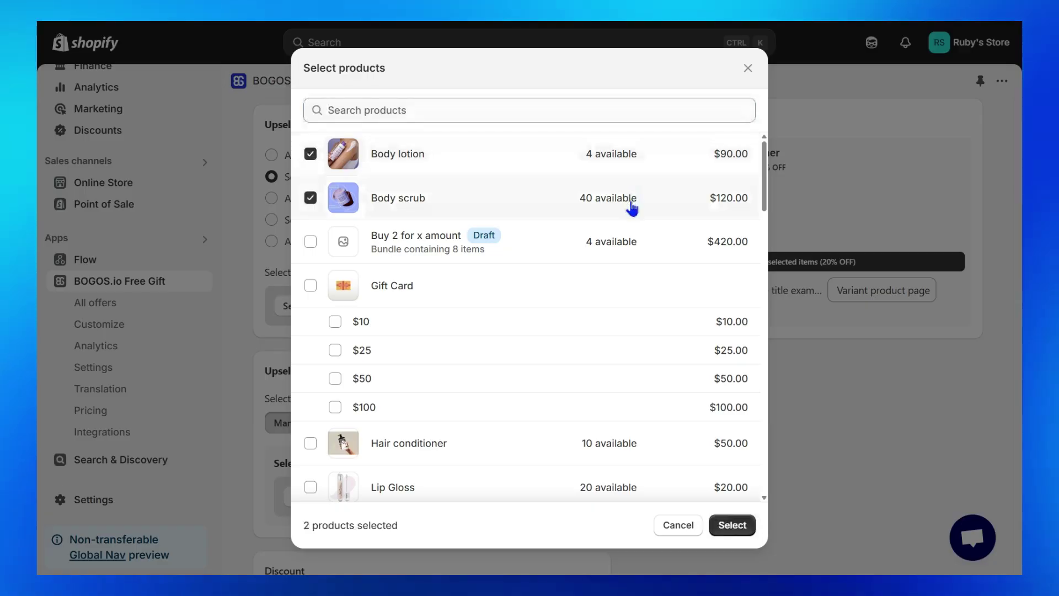
click(732, 525)
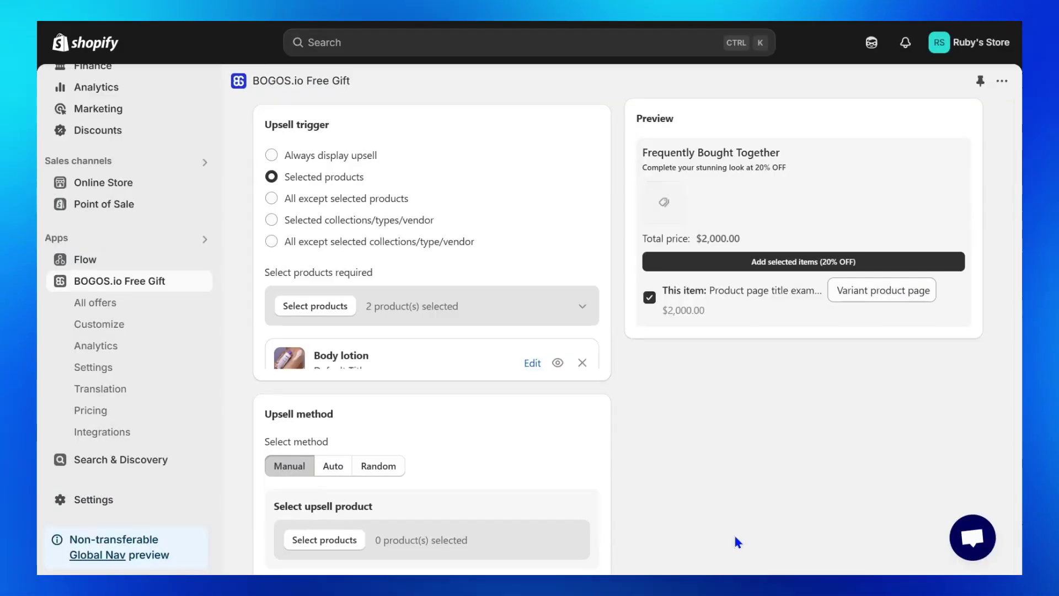
Try the other product and collection triggers, selecting Comestic Collection and SnowBoard Collection, and return the trigger to Selected products.
click(385, 205)
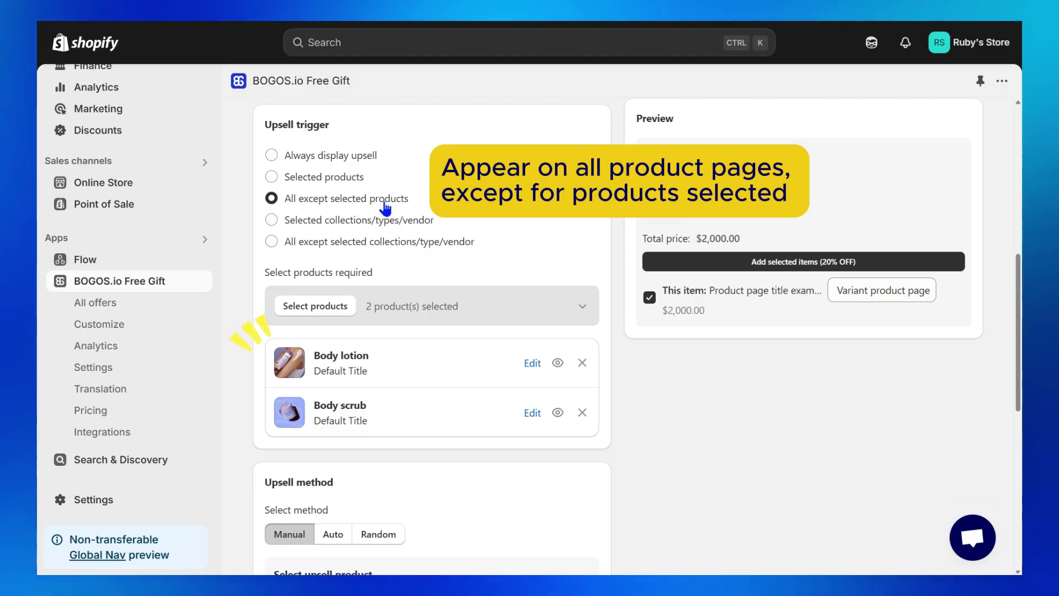
click(430, 227)
click(411, 403)
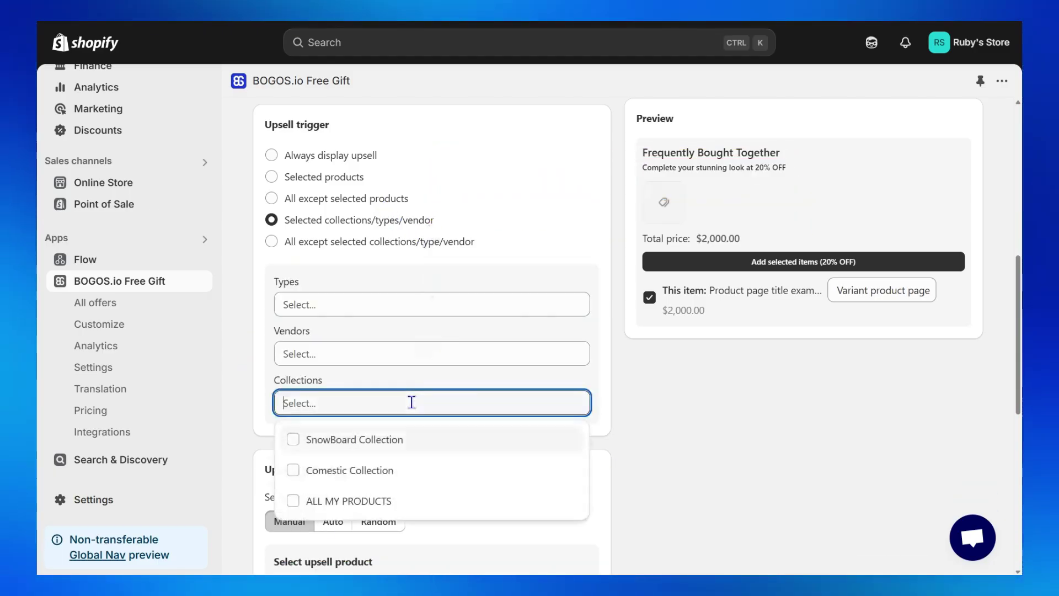
click(393, 468)
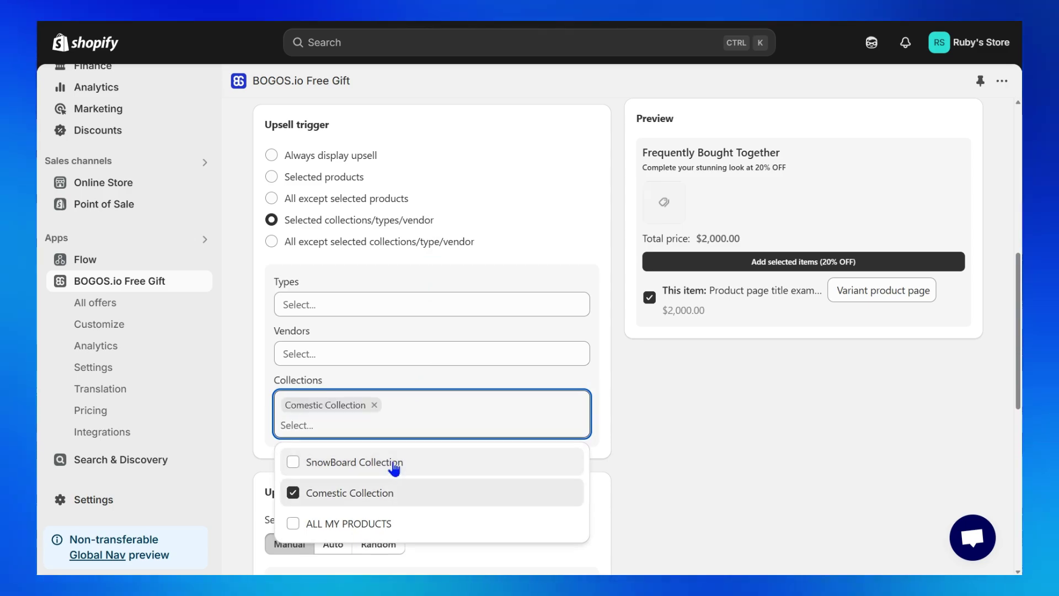
click(397, 463)
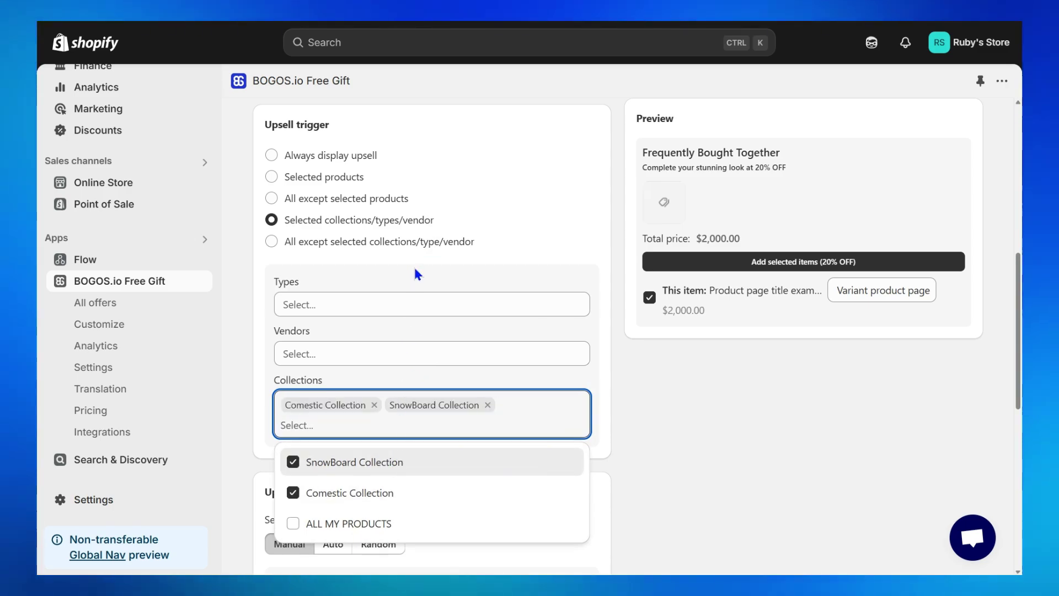
click(428, 247)
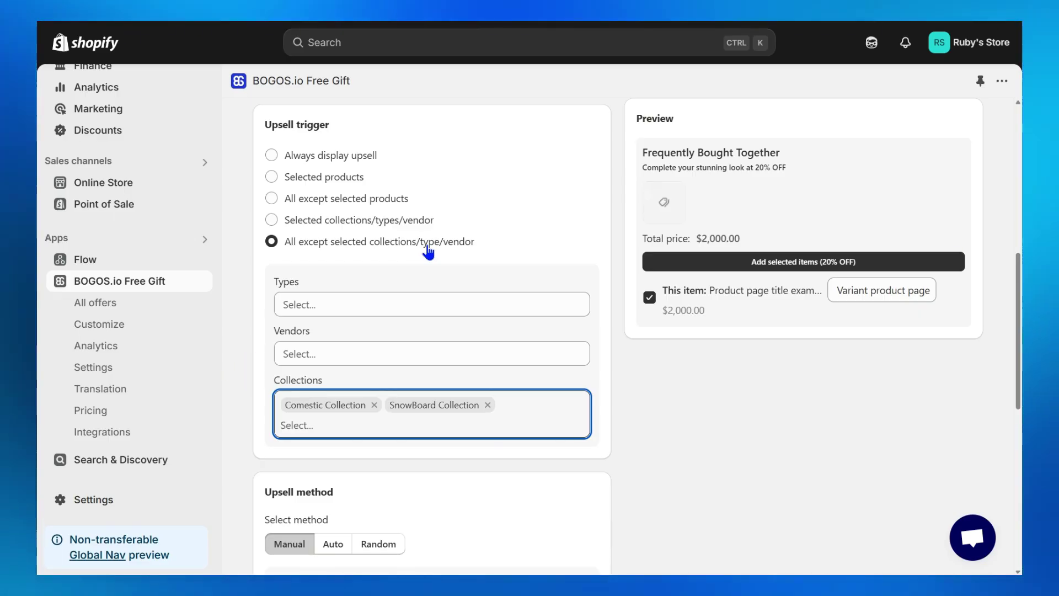
click(351, 182)
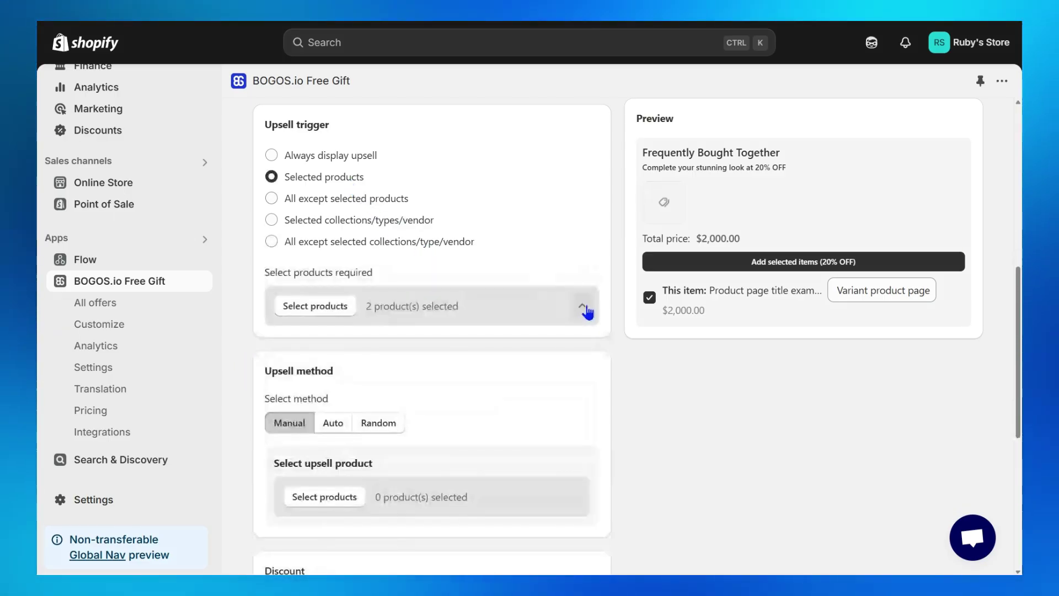
With the Manual upsell method, select Hair conditioner and the $15.00 Mask BHA as the upsell products.
scroll(592, 309, down, 3)
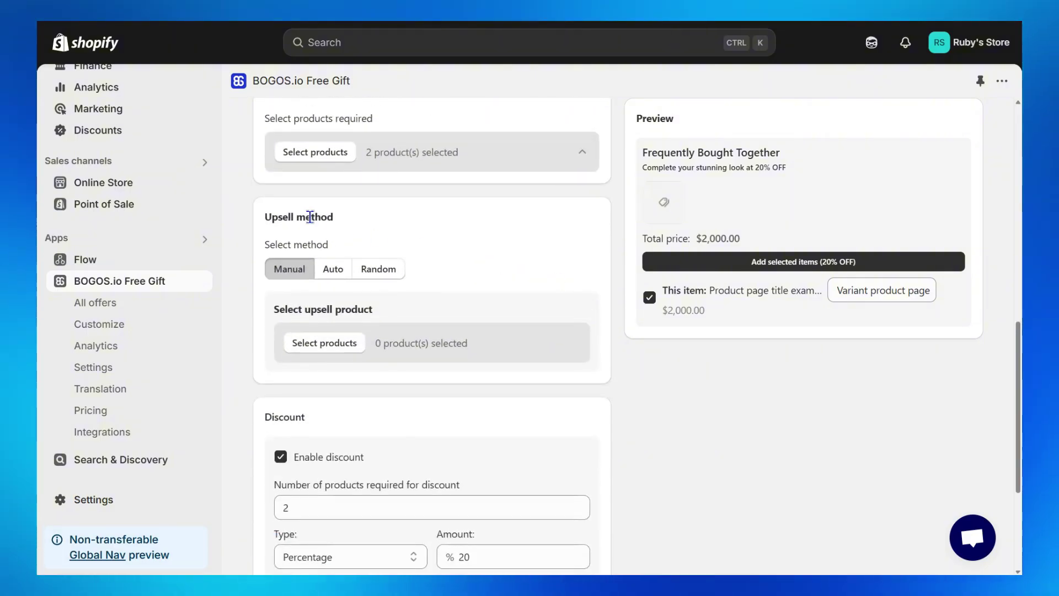
drag(279, 218, 259, 221)
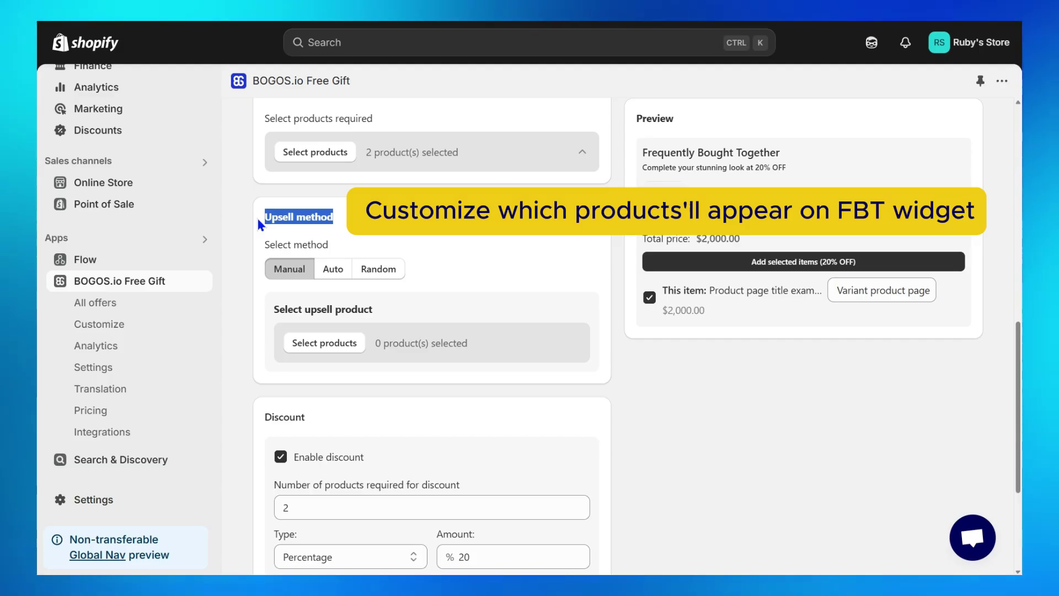
click(257, 220)
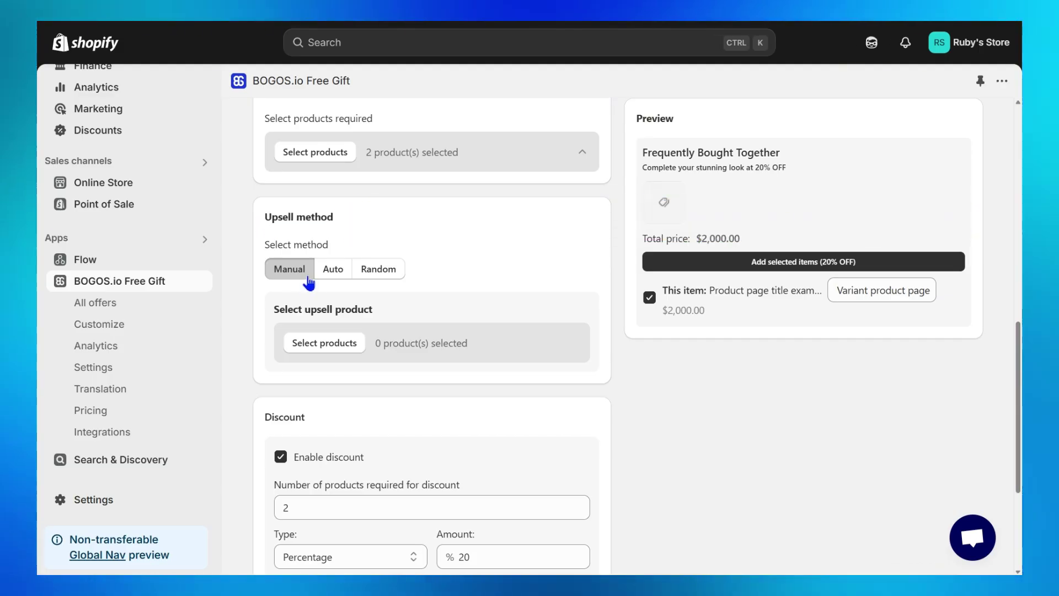
click(350, 349)
scroll(697, 301, down, 4)
click(695, 362)
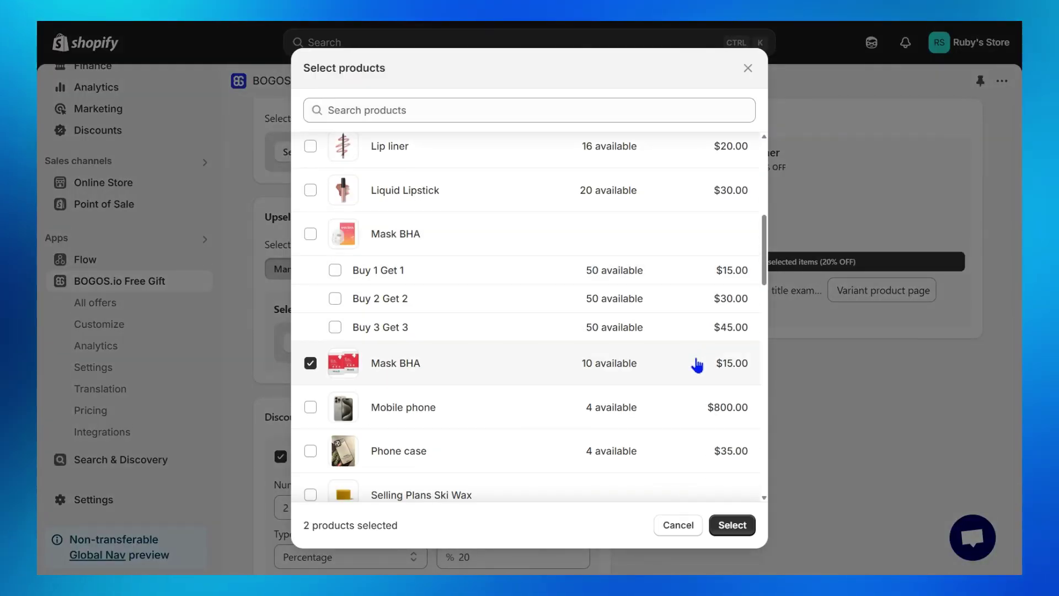
click(732, 526)
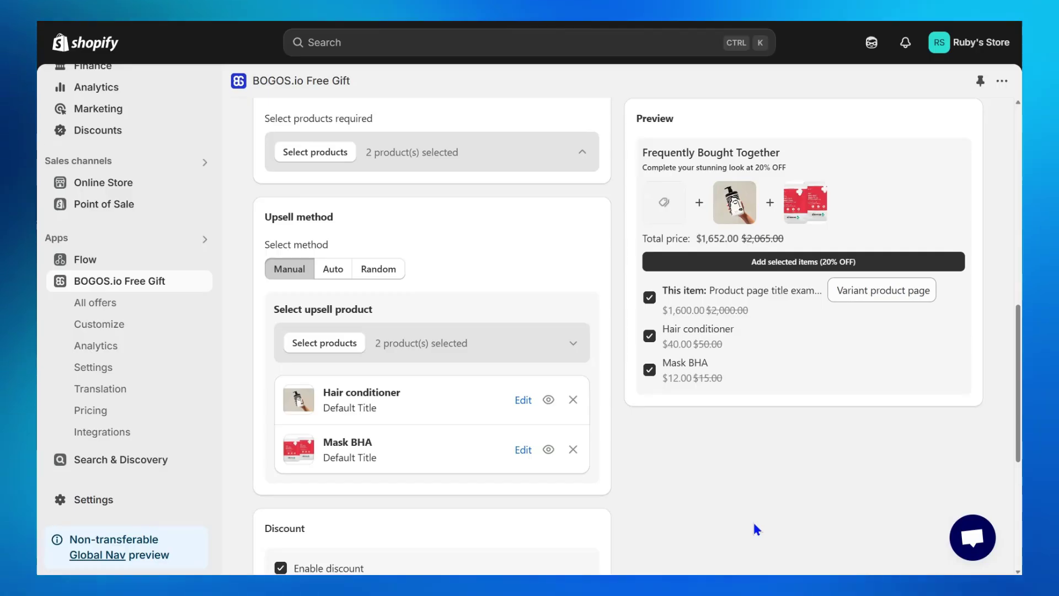
Try the Auto upsell method with Related products as the recommendation logic and 2 upsell products displayed.
click(334, 269)
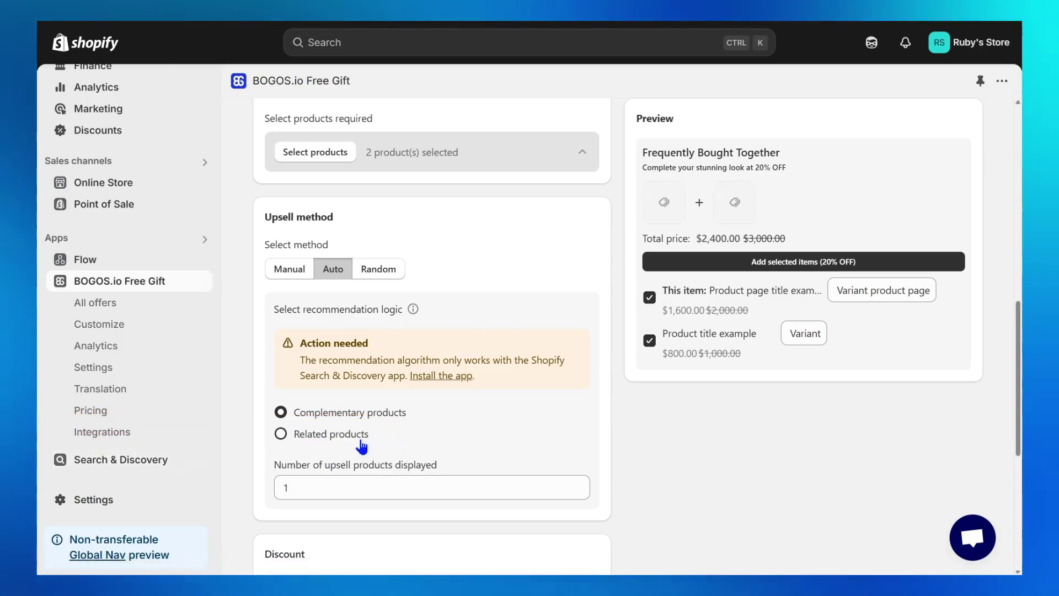
click(362, 445)
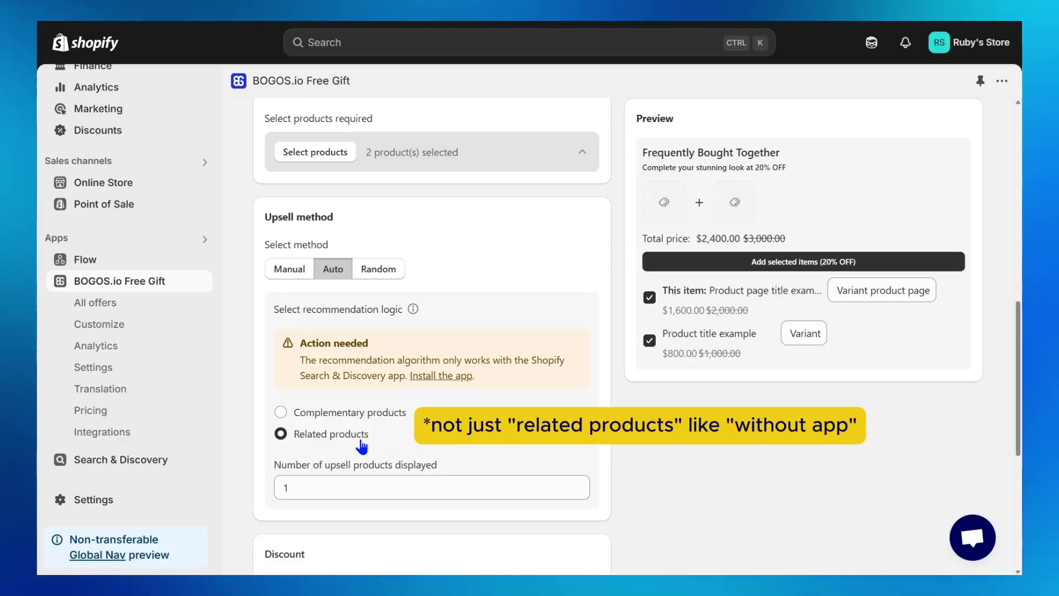
click(355, 492)
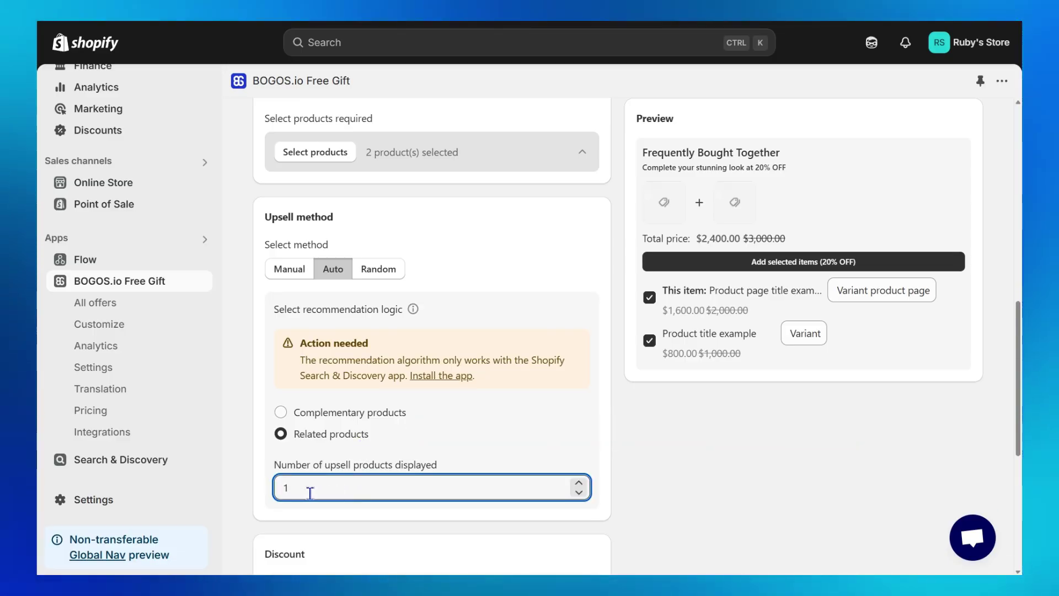
text(2)
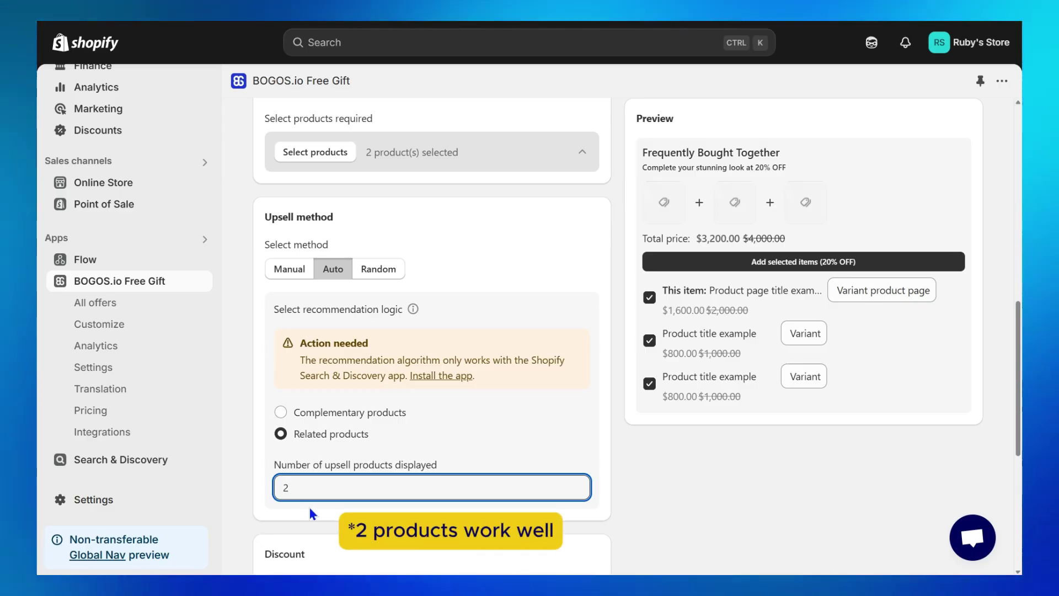
Try the Random upsell method limited to Comestic Collection and SnowBoard Collection, and return the method to Manual.
click(379, 271)
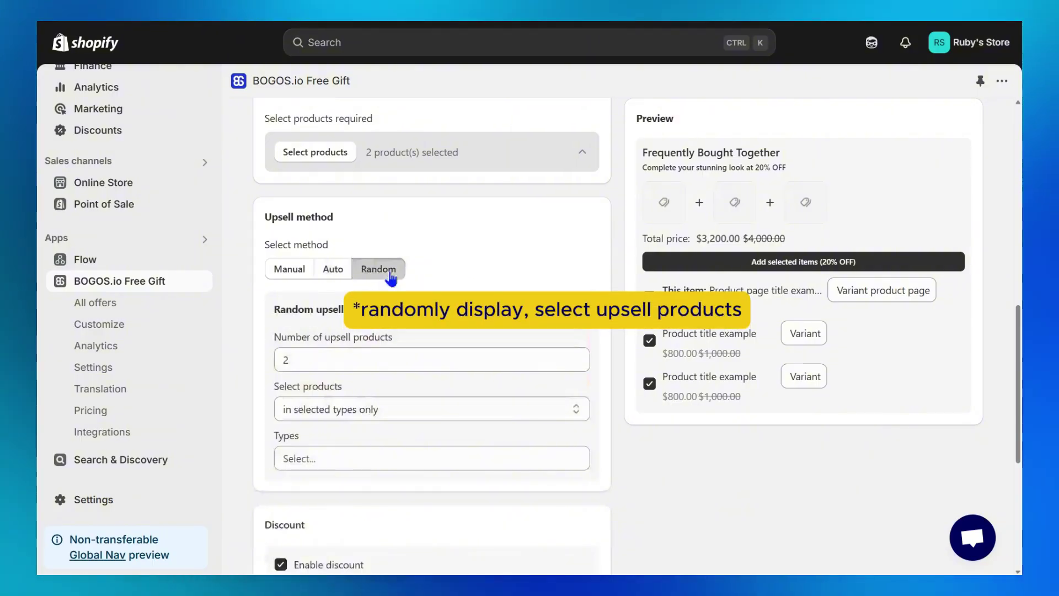
click(397, 408)
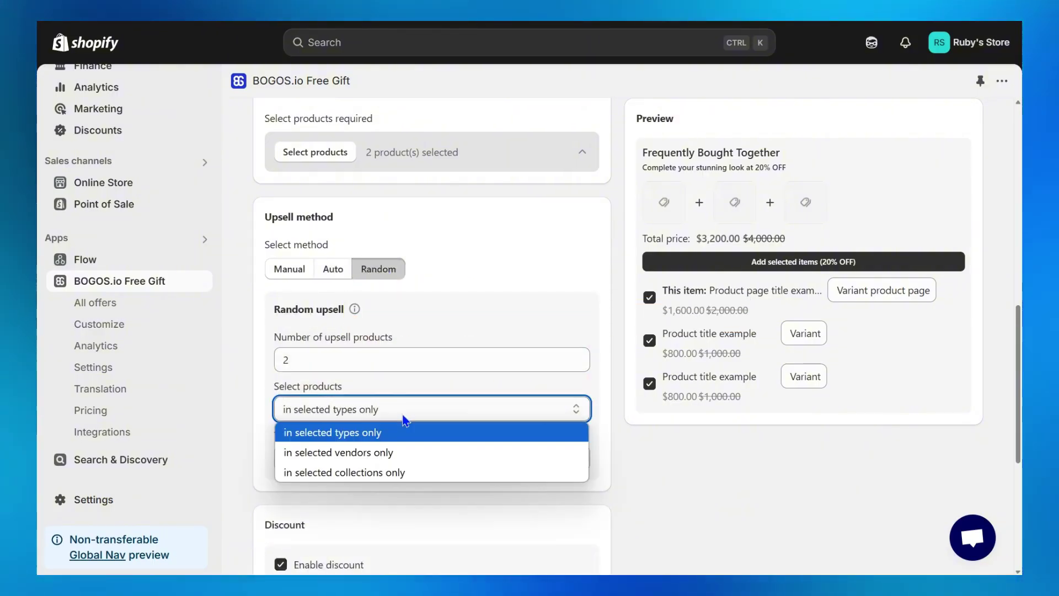
click(401, 472)
click(401, 457)
click(419, 381)
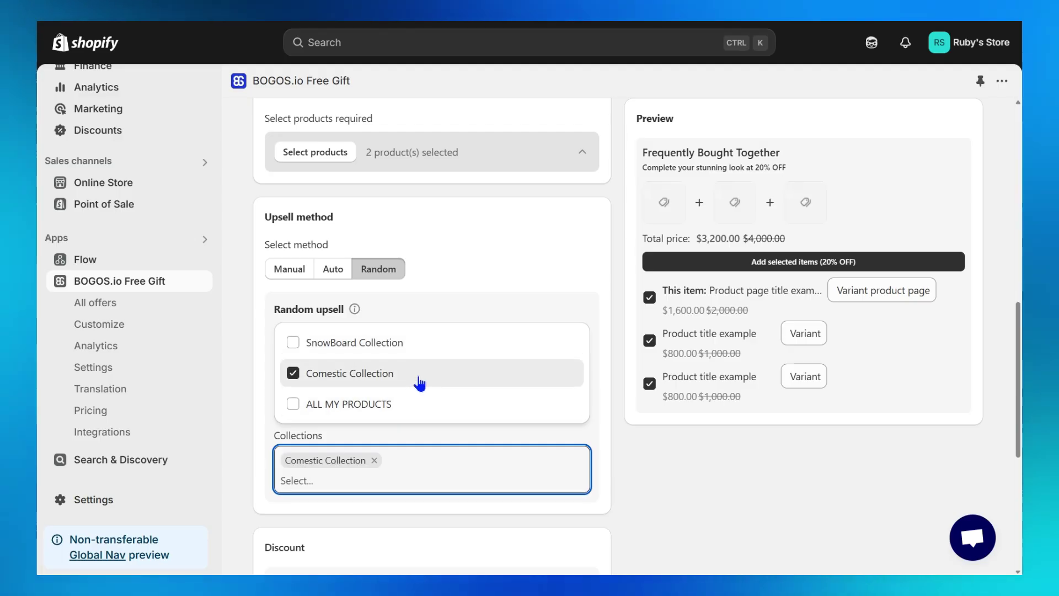
click(353, 343)
click(621, 452)
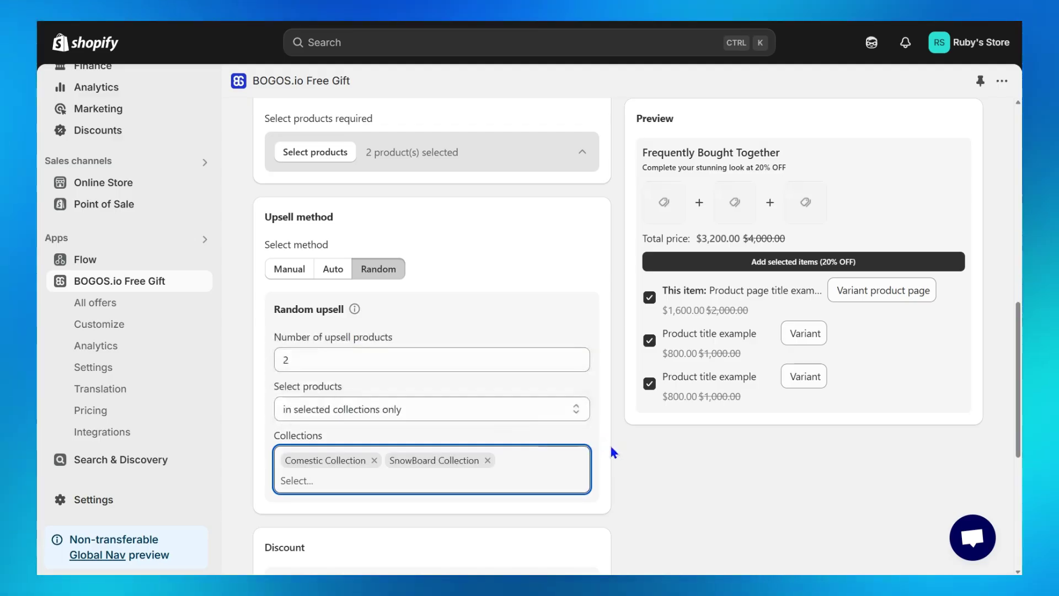
click(293, 276)
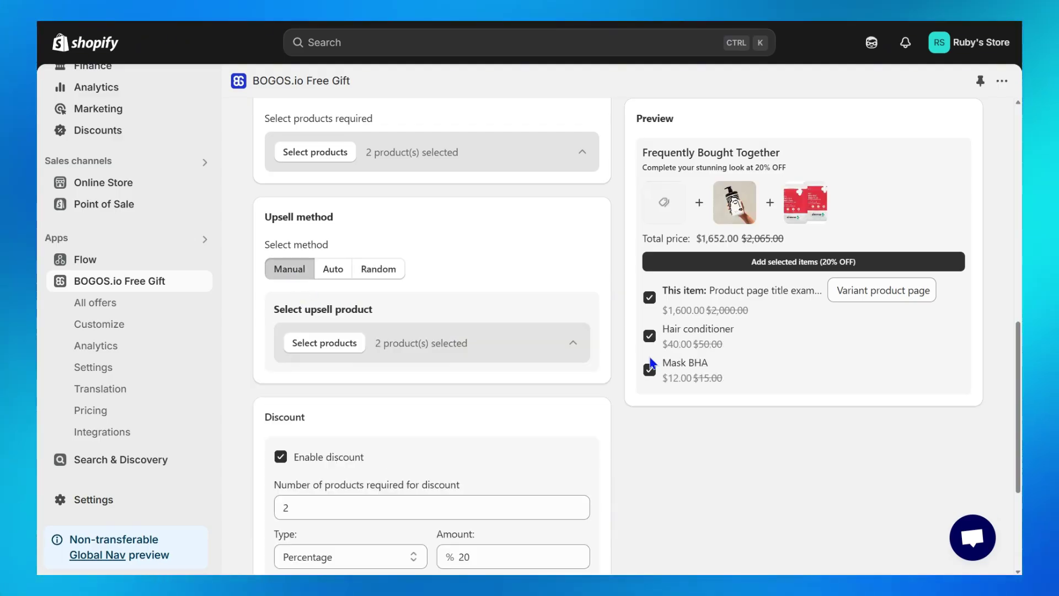
Set the upsell discount type to Cheapest item free and publish the offer.
scroll(432, 309, down, 4)
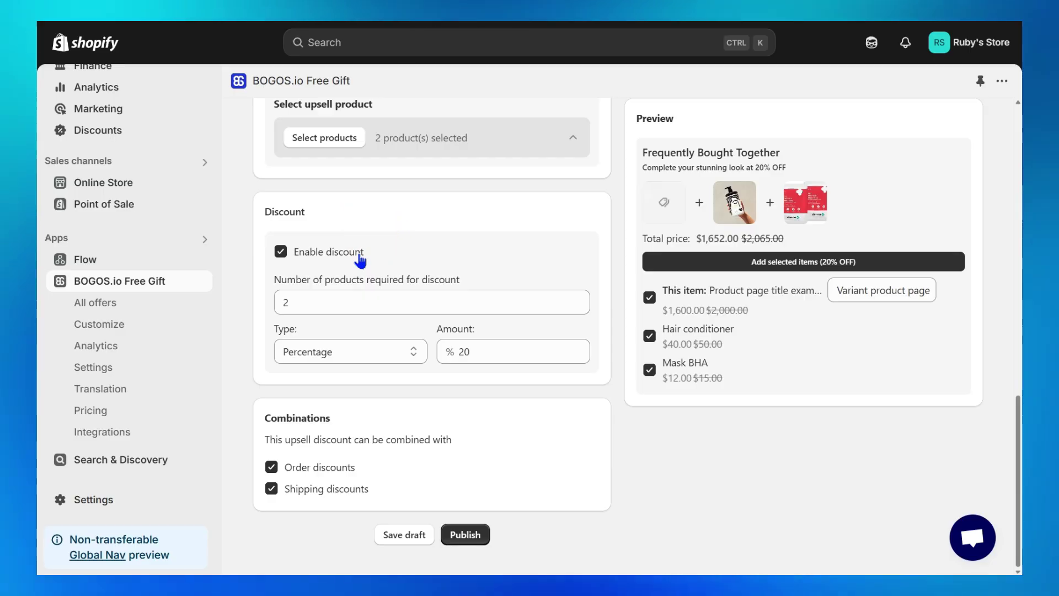
drag(269, 285, 469, 289)
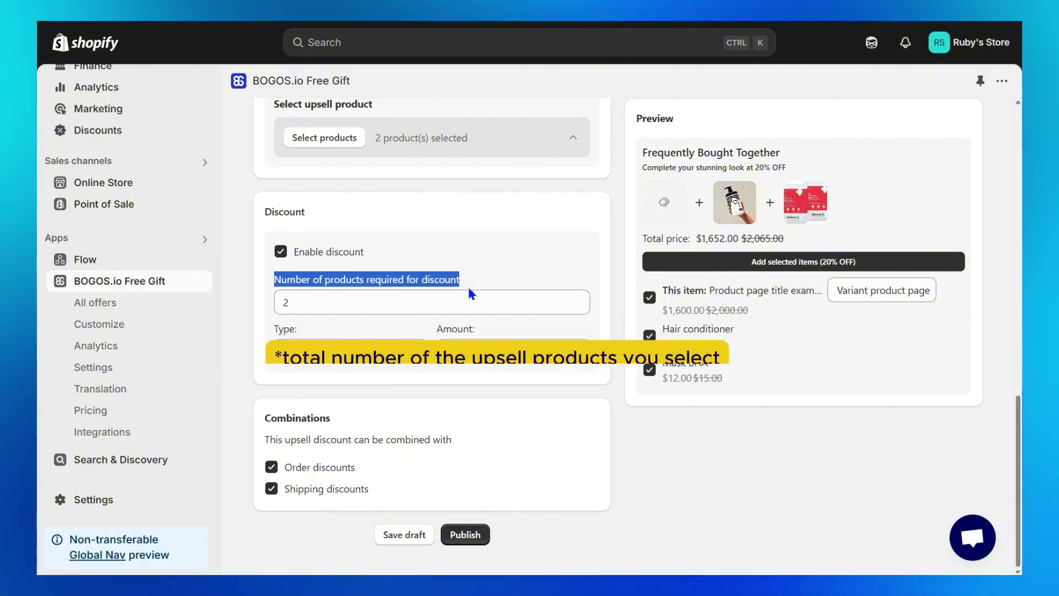
click(438, 307)
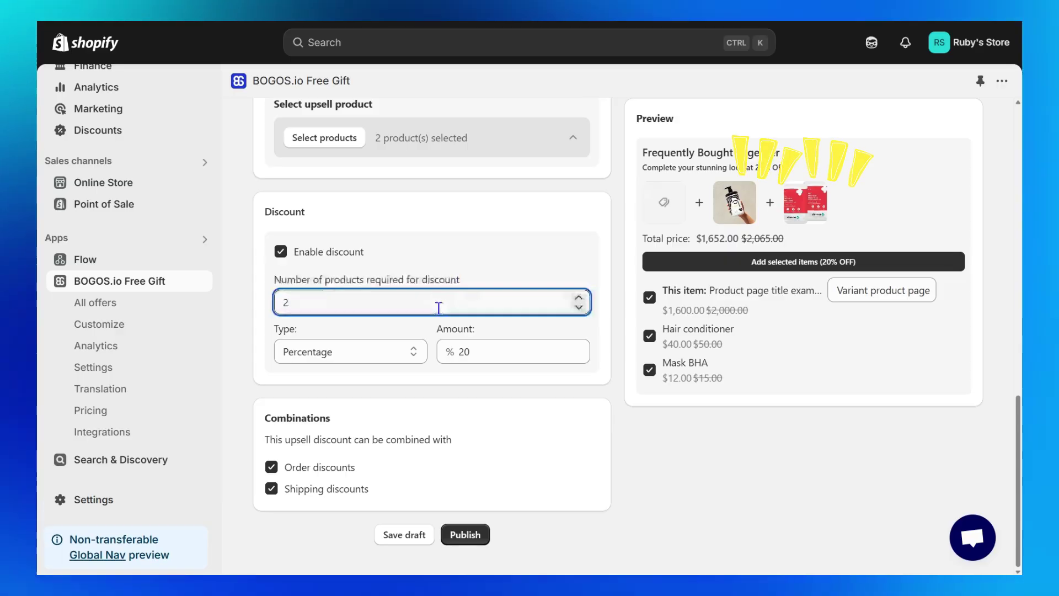
click(412, 352)
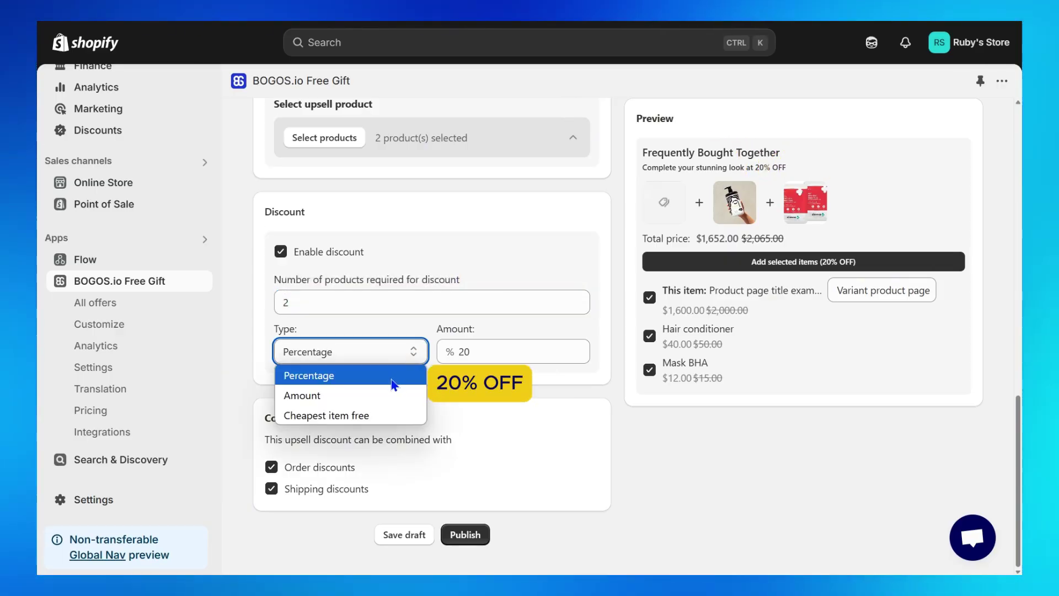
click(387, 416)
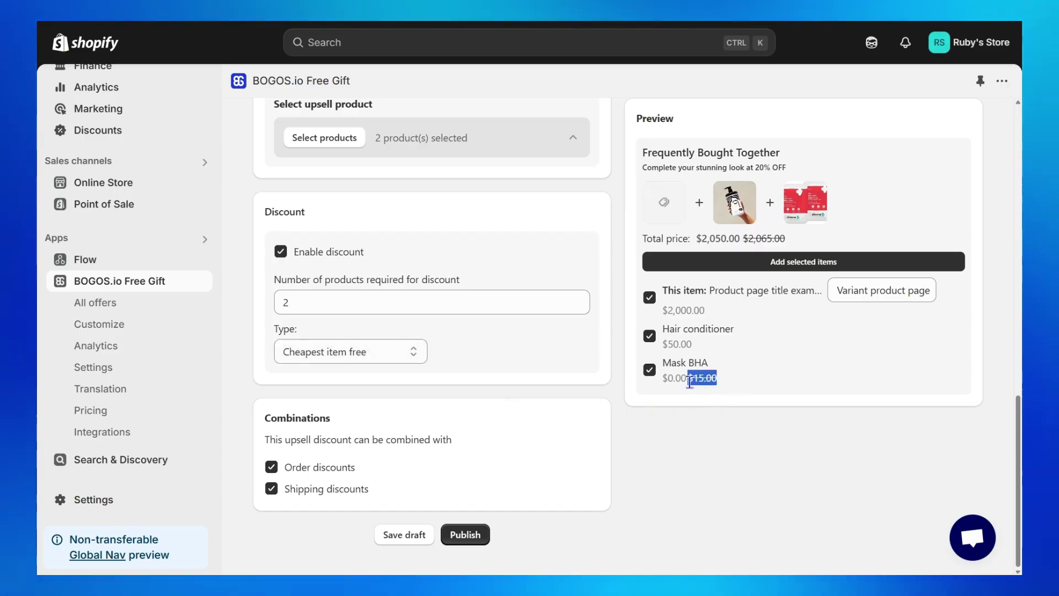
click(689, 415)
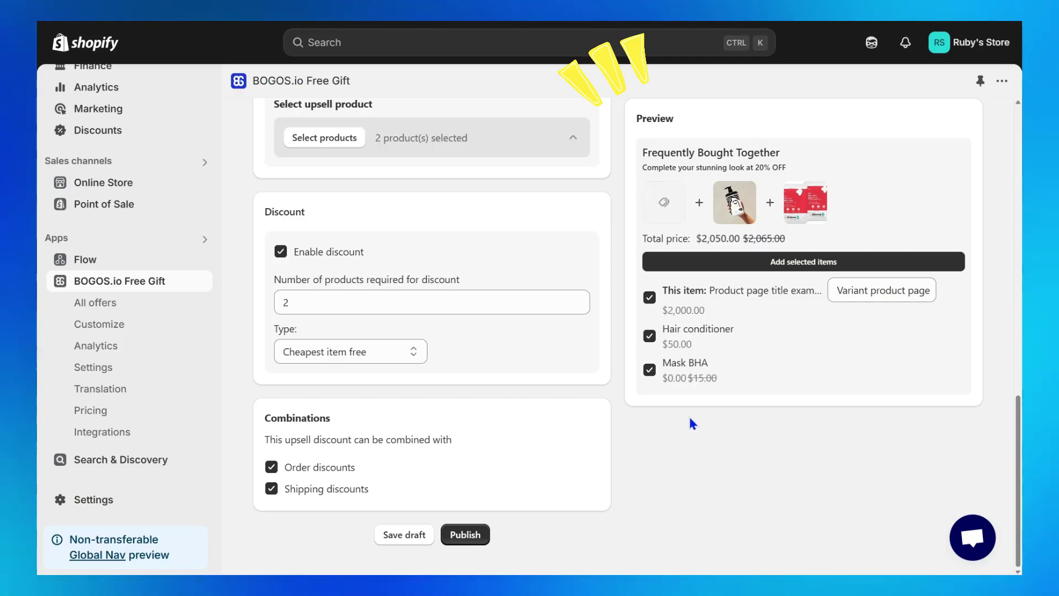
click(464, 536)
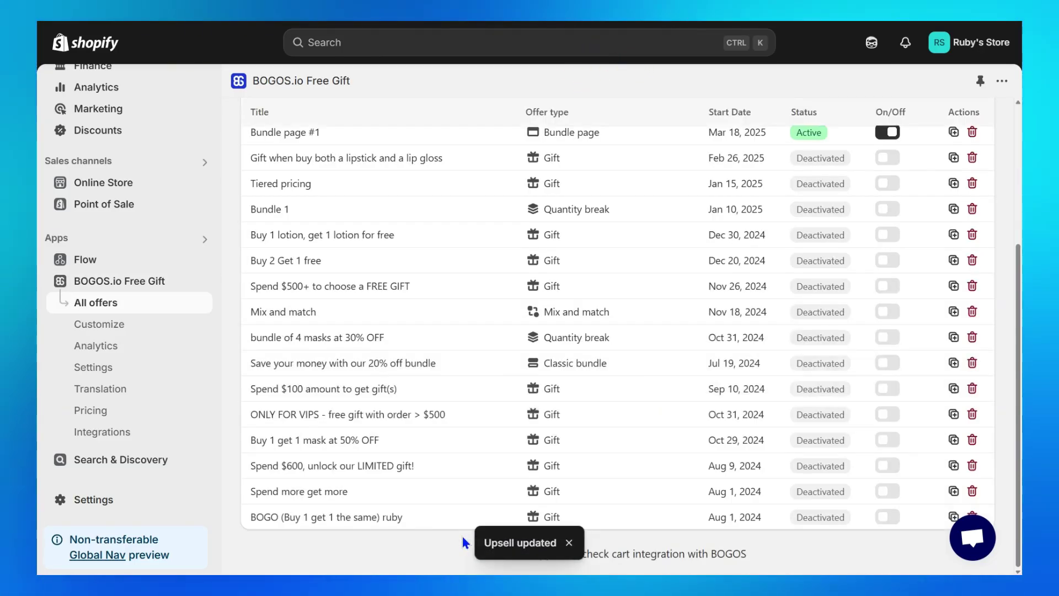
View the Frequently Bought Together #1 offer on the Body lotion storefront page and add its selected items to the cart.
scroll(673, 508, up, 5)
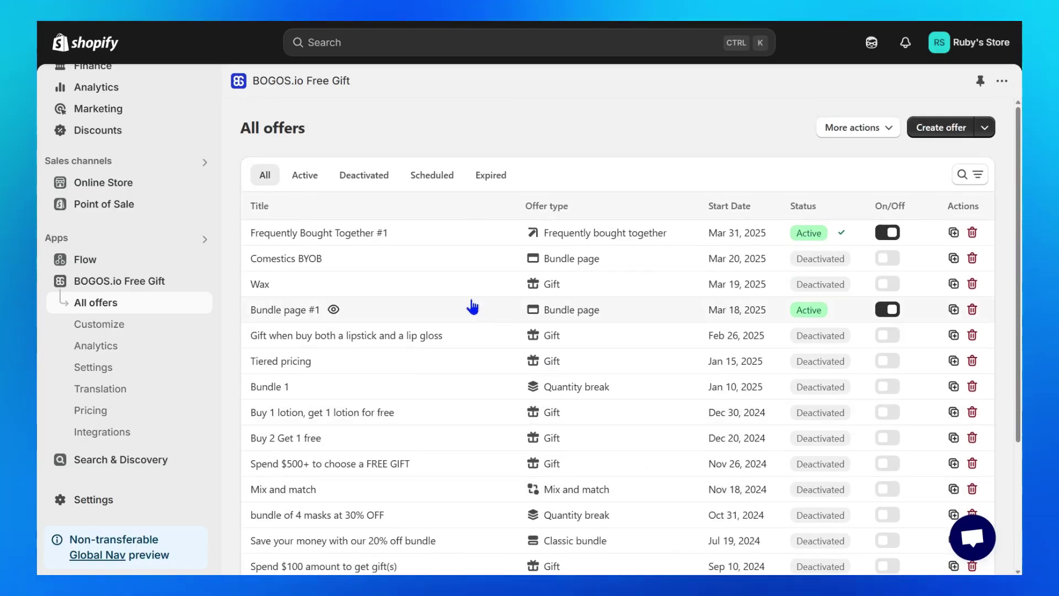
click(401, 232)
scroll(564, 298, down, 3)
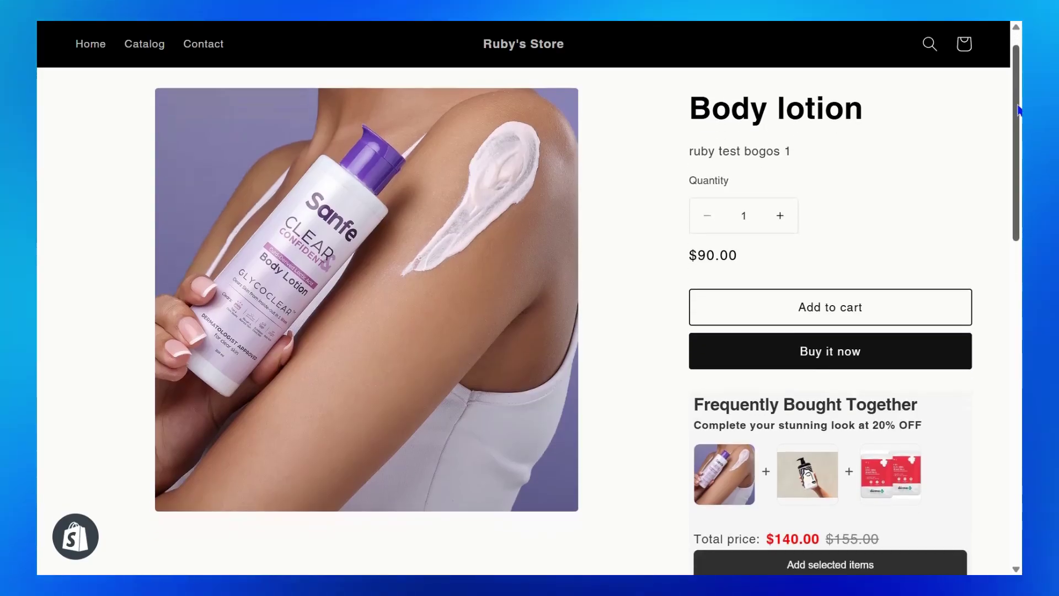
scroll(564, 298, down, 2)
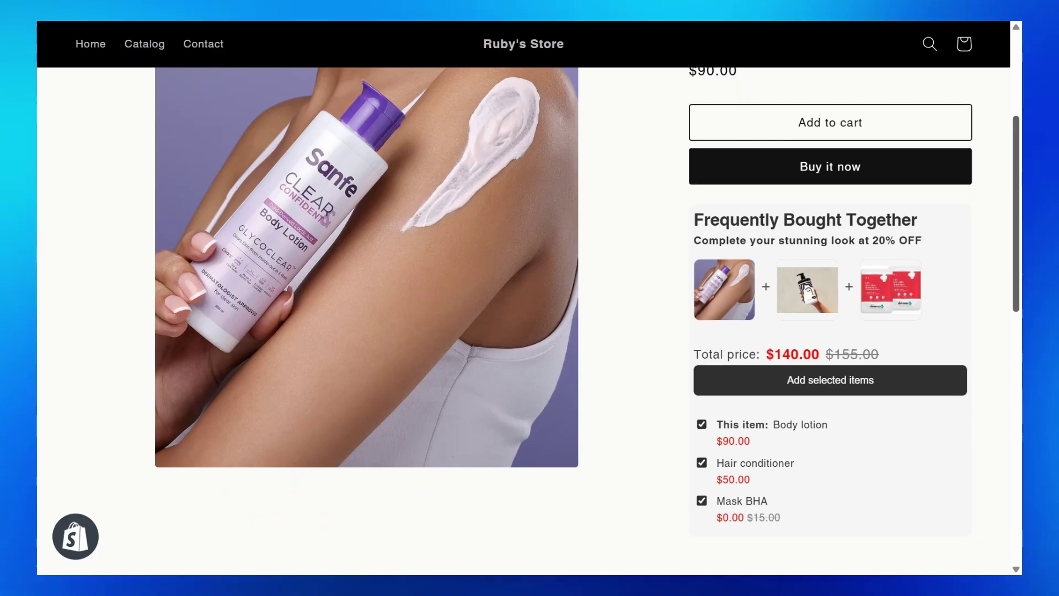
click(896, 393)
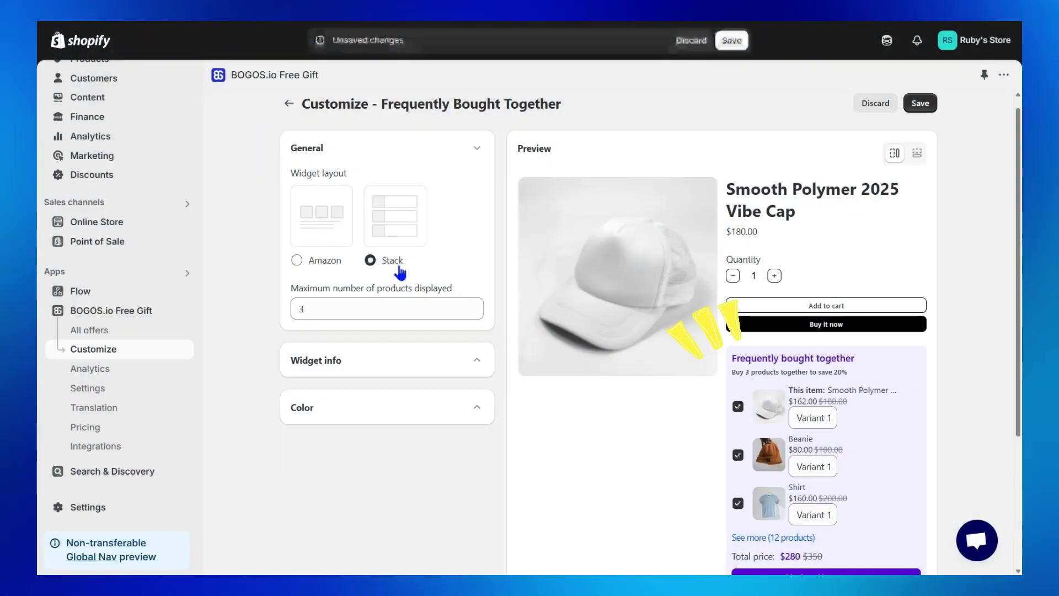
Set the Frequently Bought Together widget layout to Amazon and preview it in the full-width placement below the product.
click(331, 267)
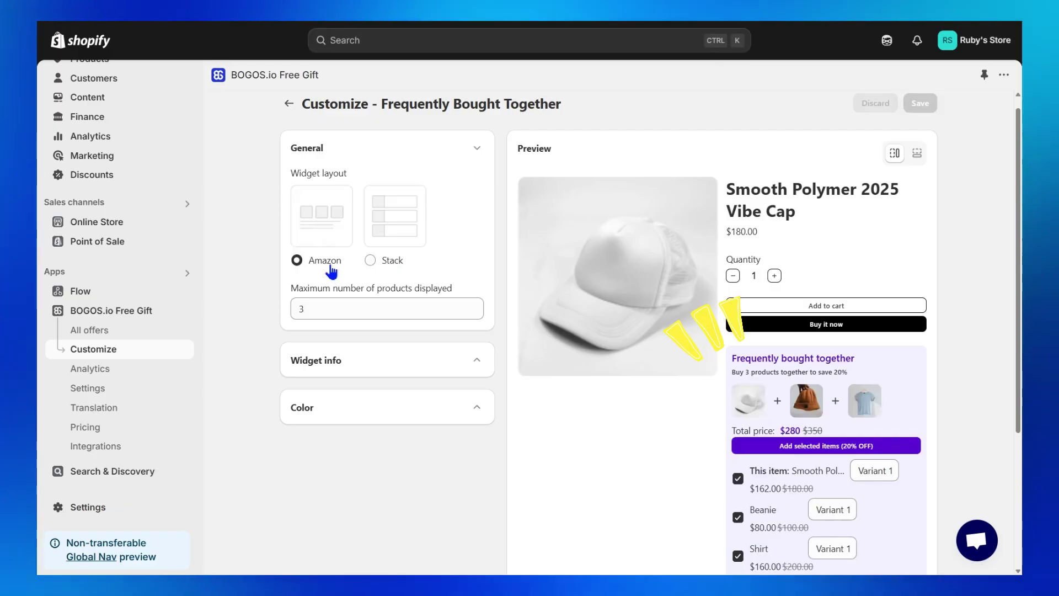
click(924, 157)
scroll(717, 386, down, 3)
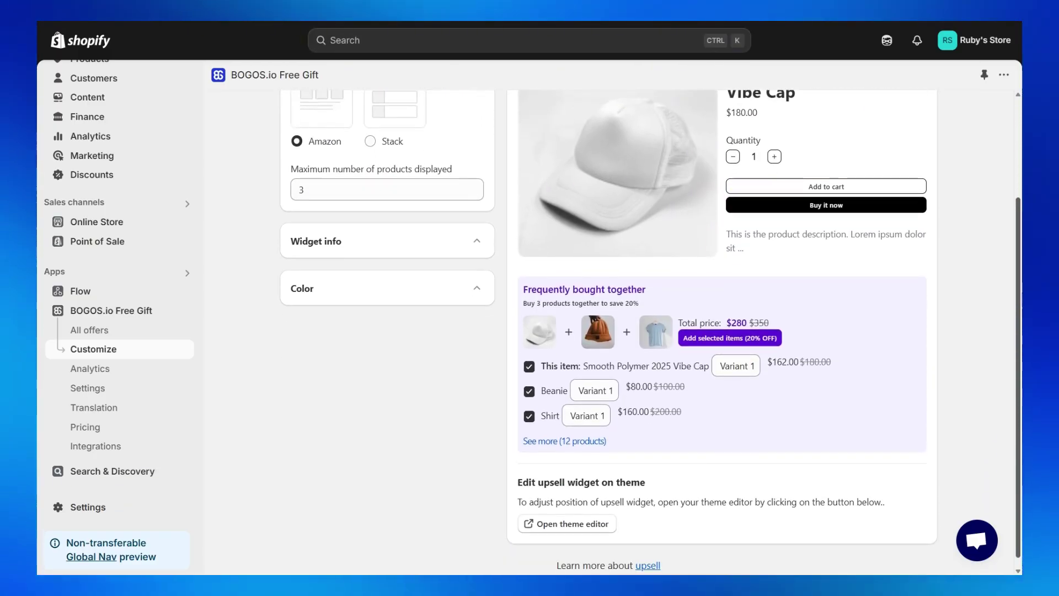
Open the theme editor for the upsell widget and add an app block to the Apps section of the Default product template.
click(577, 528)
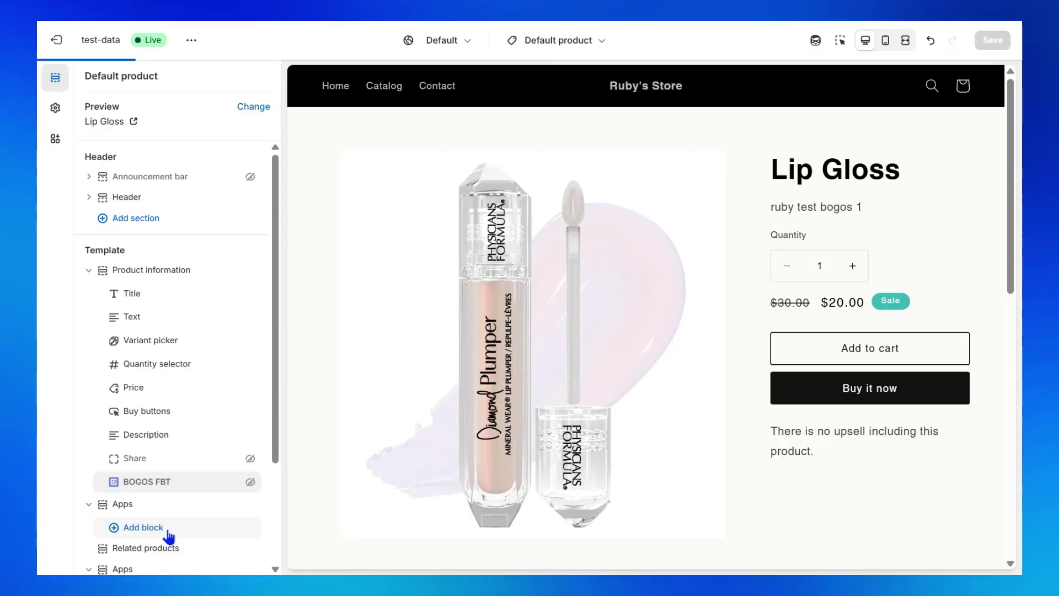
click(174, 531)
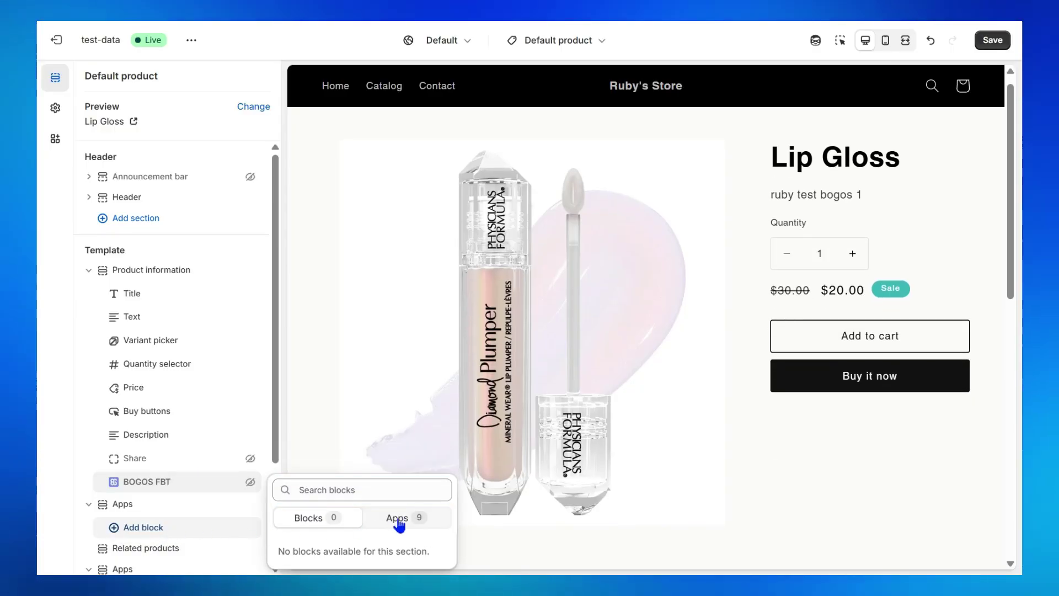
click(398, 521)
click(422, 253)
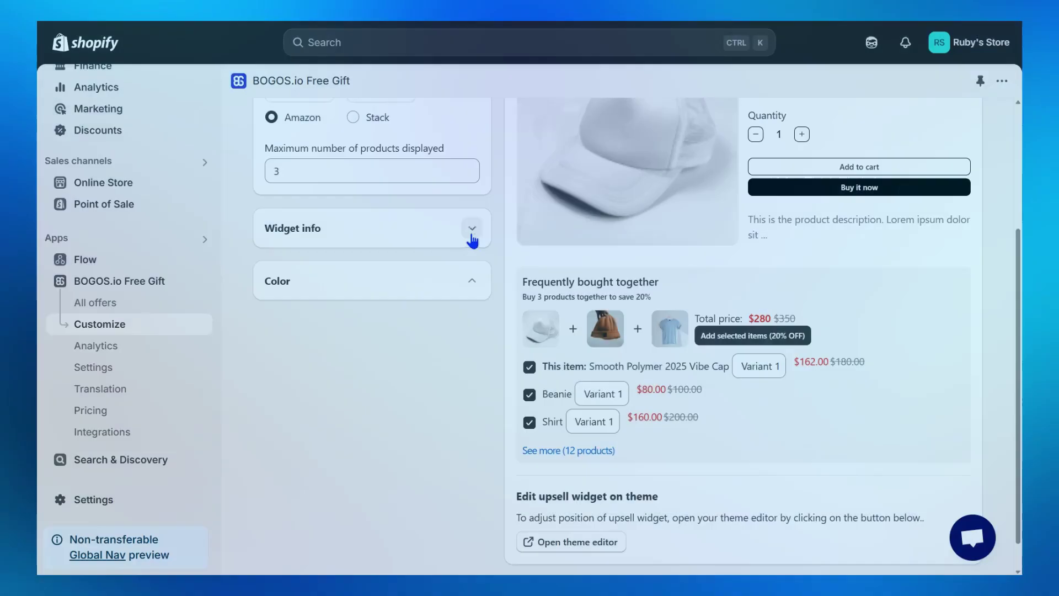
Collapse the widget info settings and apply the purple color theme to the Frequently Bought Together widget.
click(472, 237)
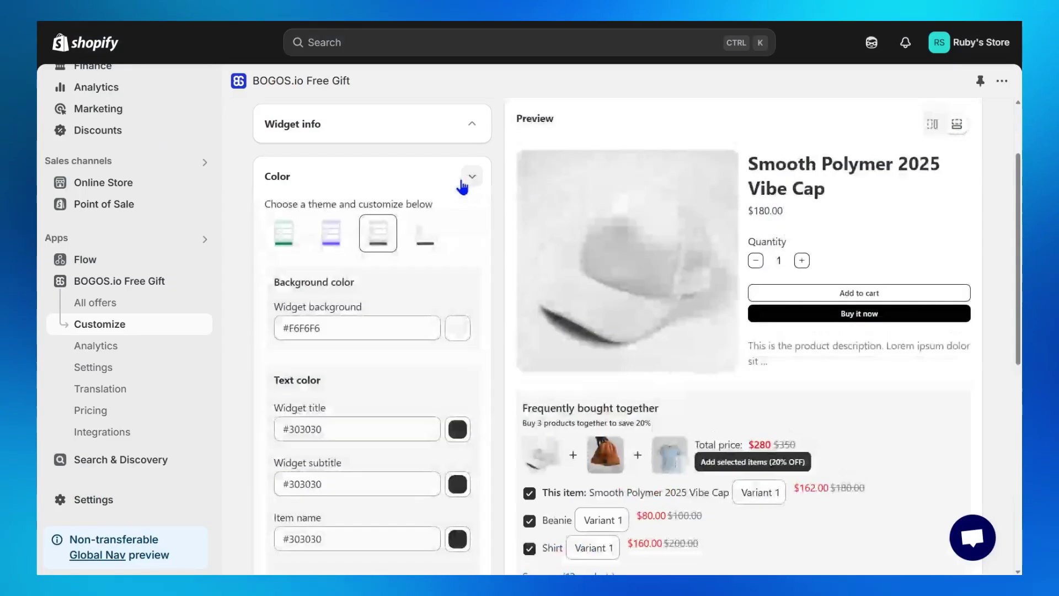
click(333, 245)
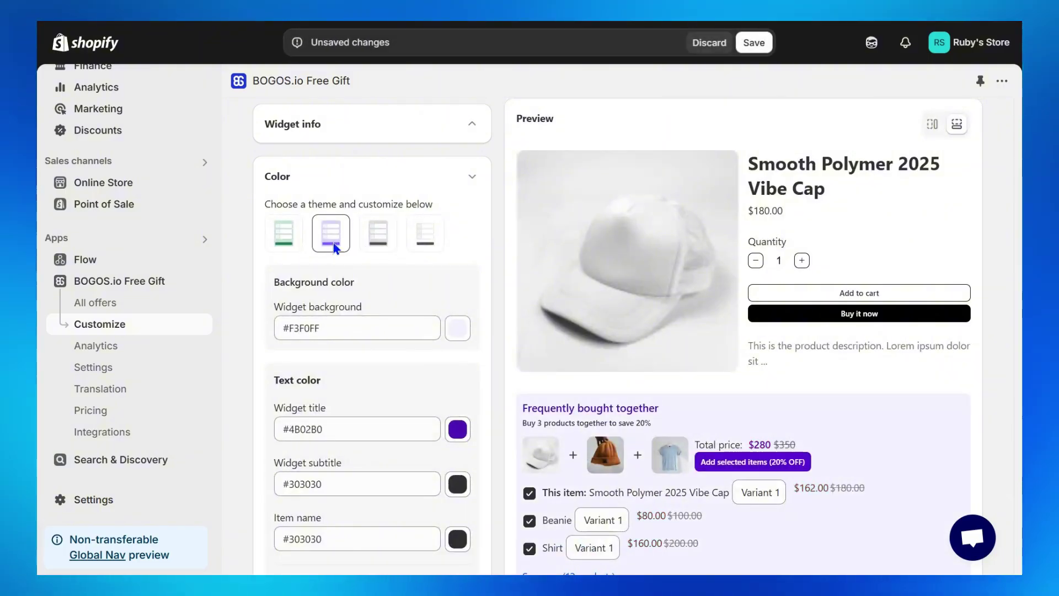